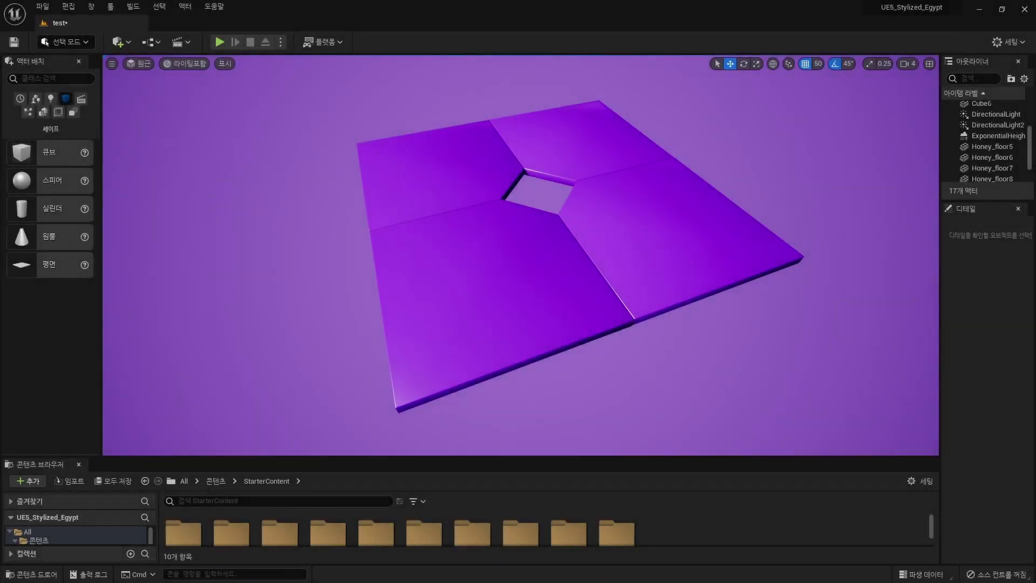
Step: Alt-drag two copies of Honey_floor6 to the right, then duplicate both into the row behind
click(502, 302)
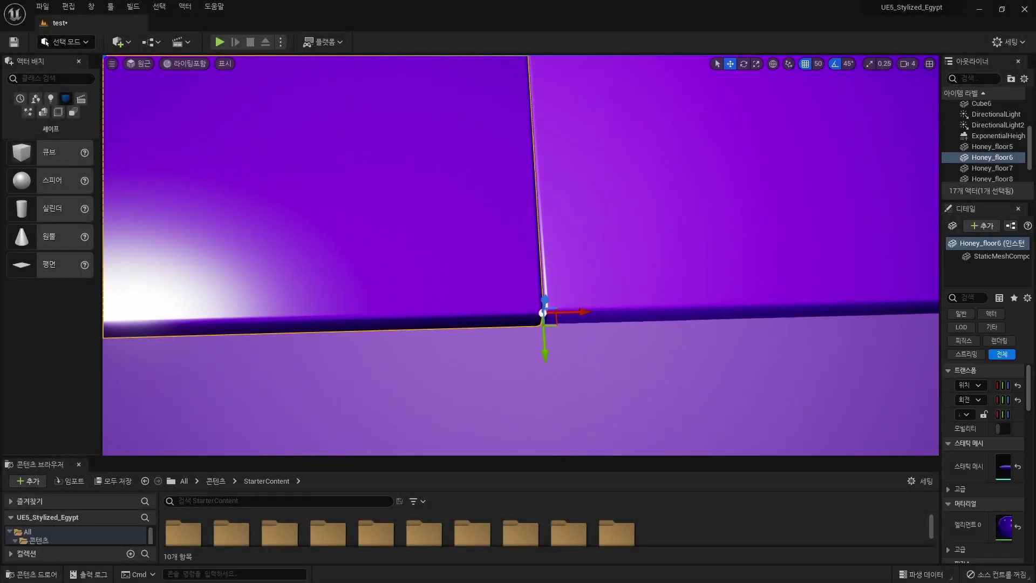
key(Escape)
click(501, 243)
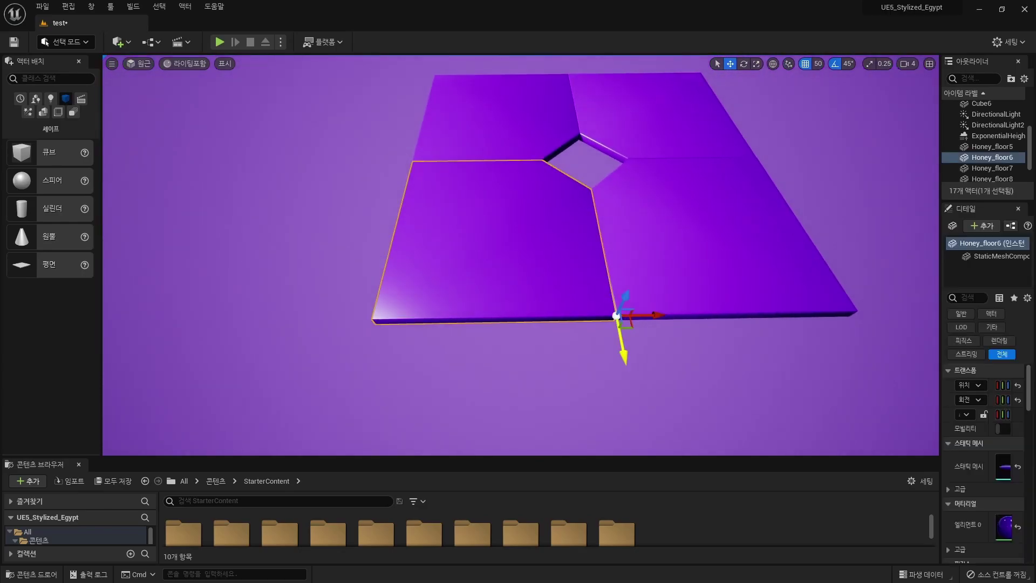
alt+drag(593, 240, 718, 278)
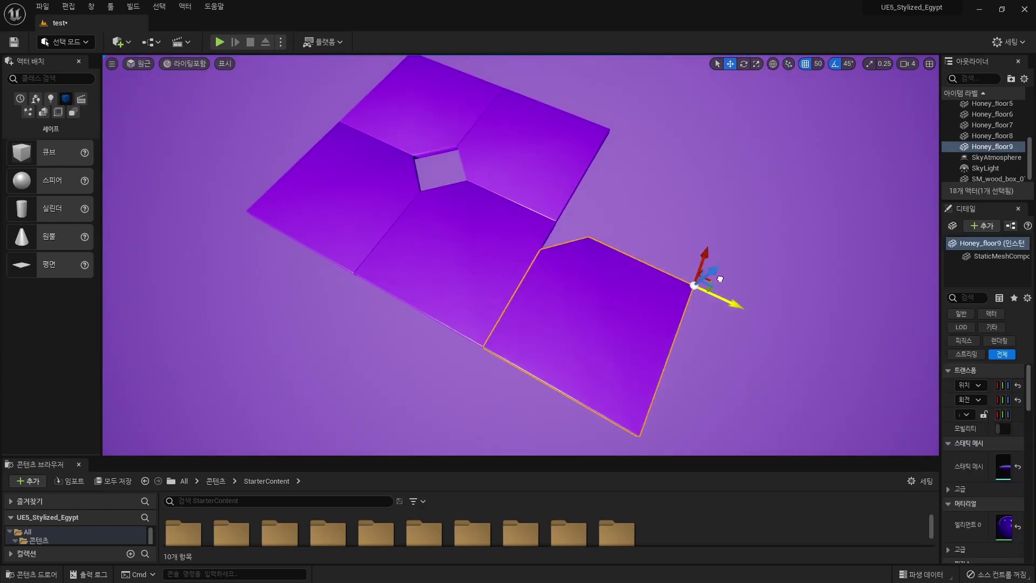
right_drag(717, 278, 637, 192)
alt+drag(636, 192, 777, 198)
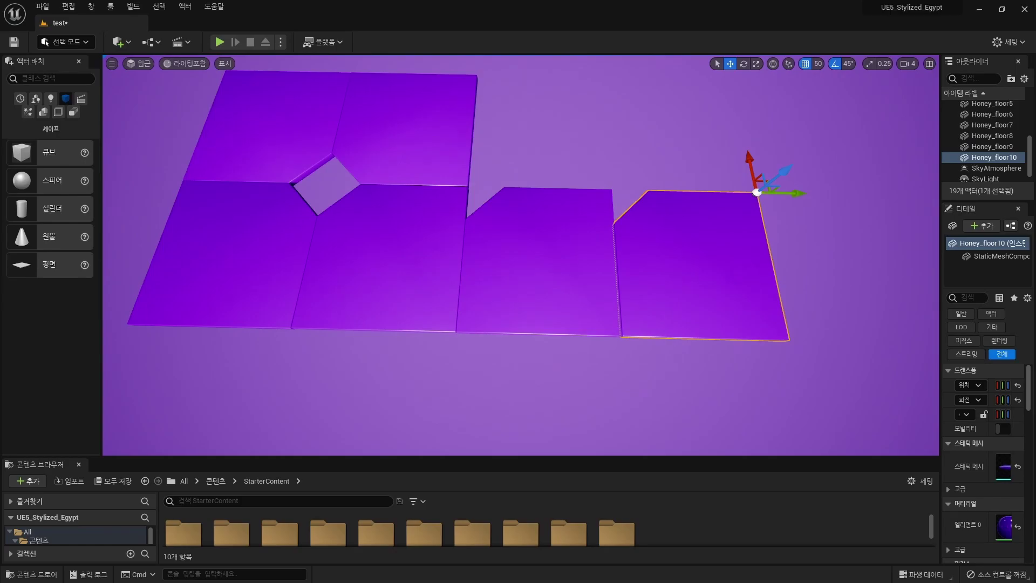
ctrl+click(540, 254)
alt+drag(609, 159, 715, 58)
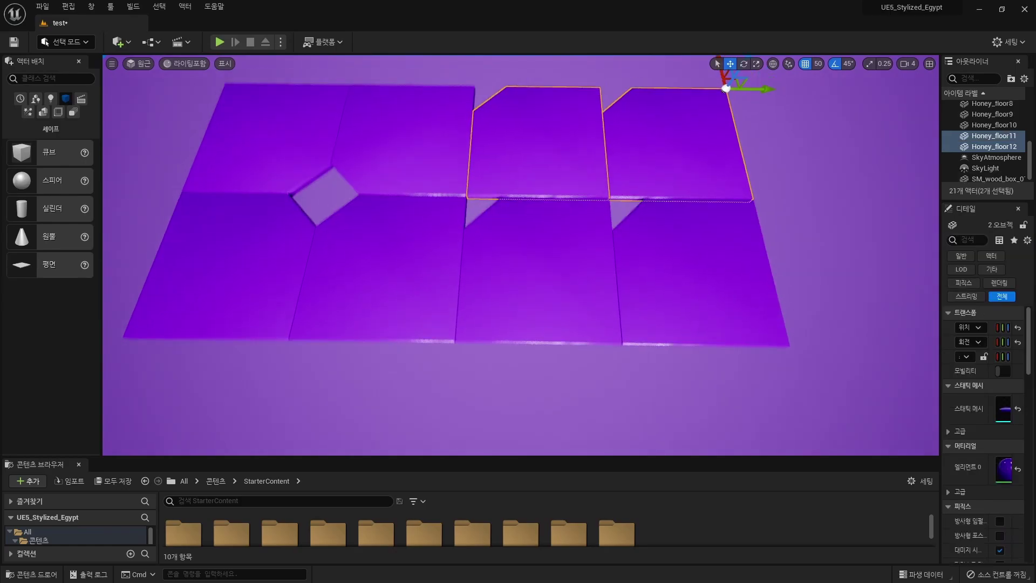
Step: Rotate one new copy 90° and move it down into the gap
click(637, 162)
key(e)
drag(661, 69, 737, 111)
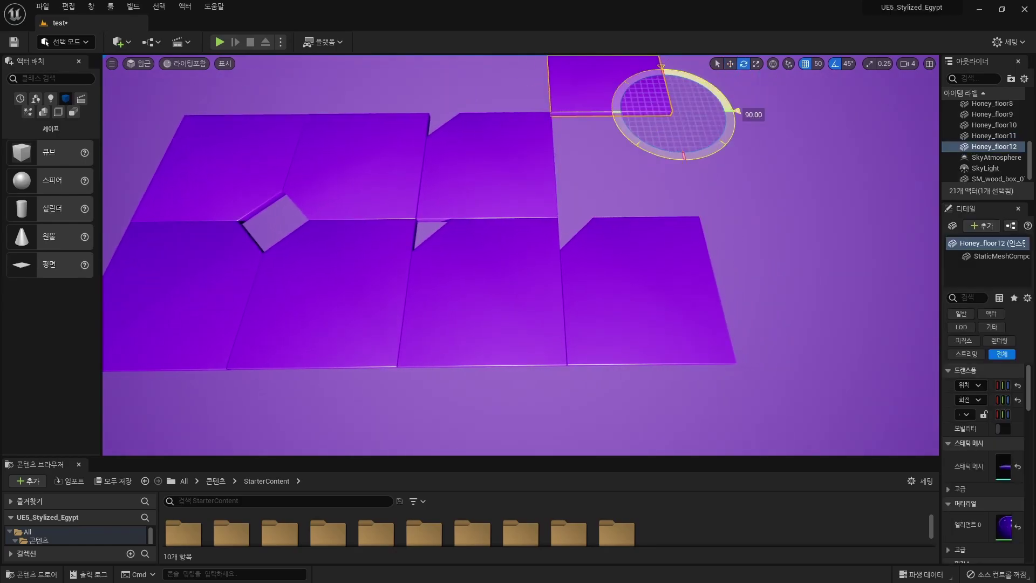
key(w)
drag(671, 103, 692, 205)
Step: Rotate Honey_floor9 90° about its corner and slide it left into the gap
click(485, 291)
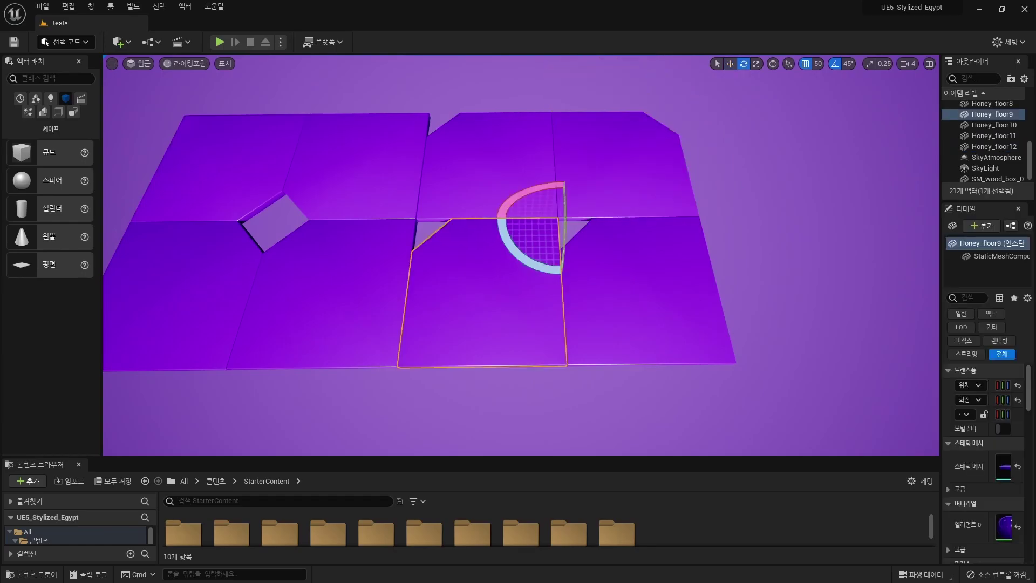
drag(504, 248, 534, 183)
key(w)
drag(585, 218, 445, 219)
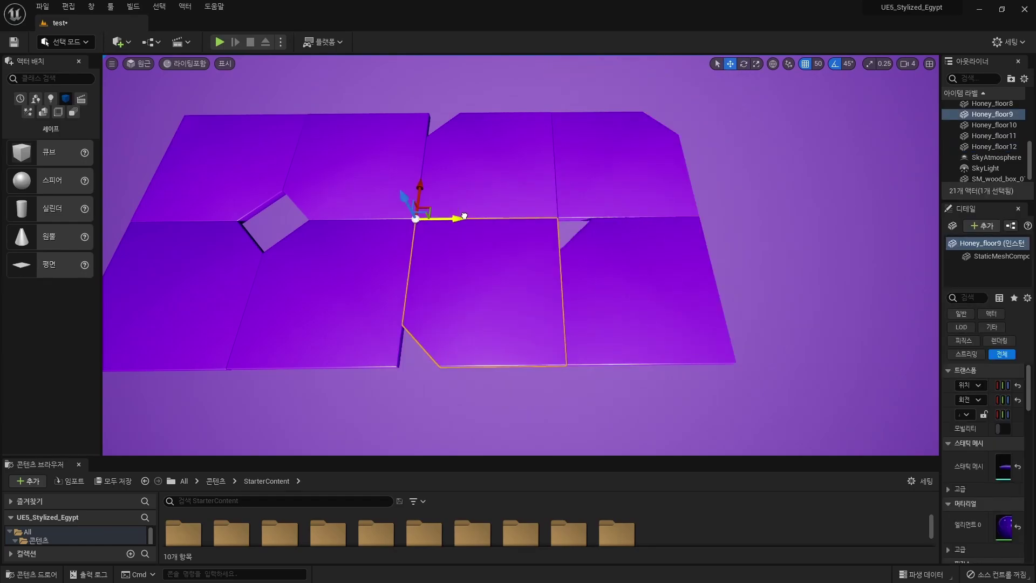
Step: Rotate Honey_floor10 and move it down-left into the right-hand gap
click(647, 302)
key(e)
mouse_move(701, 162)
mouse_down()
mouse_move(638, 285)
mouse_move(718, 294)
mouse_up()
key(w)
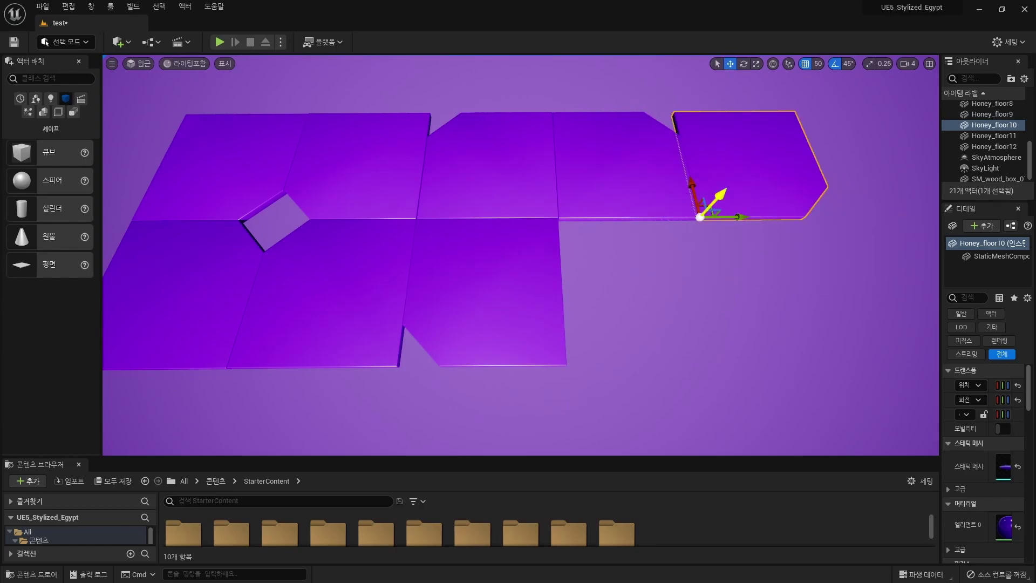
drag(700, 218, 594, 354)
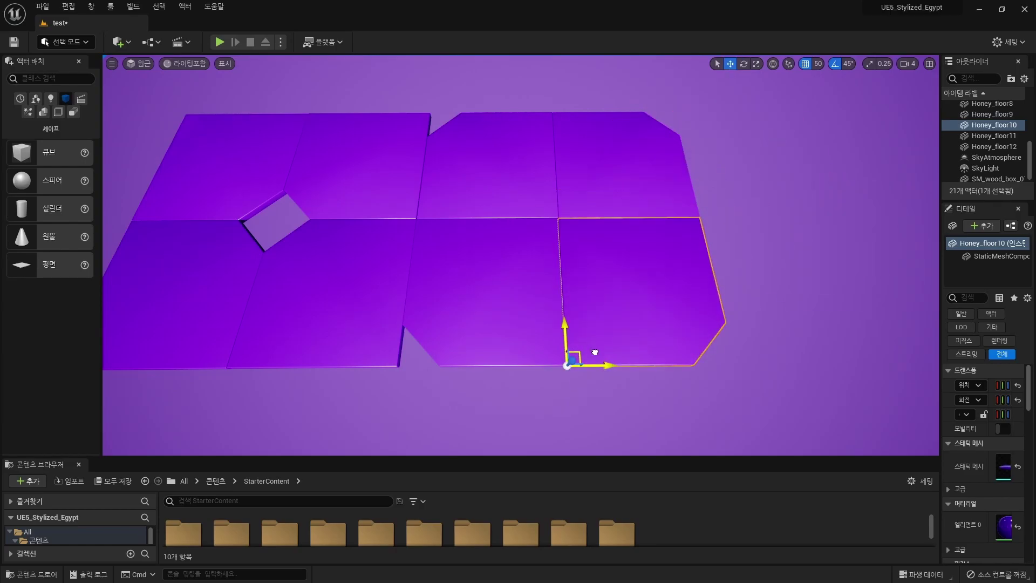
key(Escape)
mouse_move(594, 354)
right_down()
mouse_move(486, 324)
mouse_move(518, 280)
right_up()
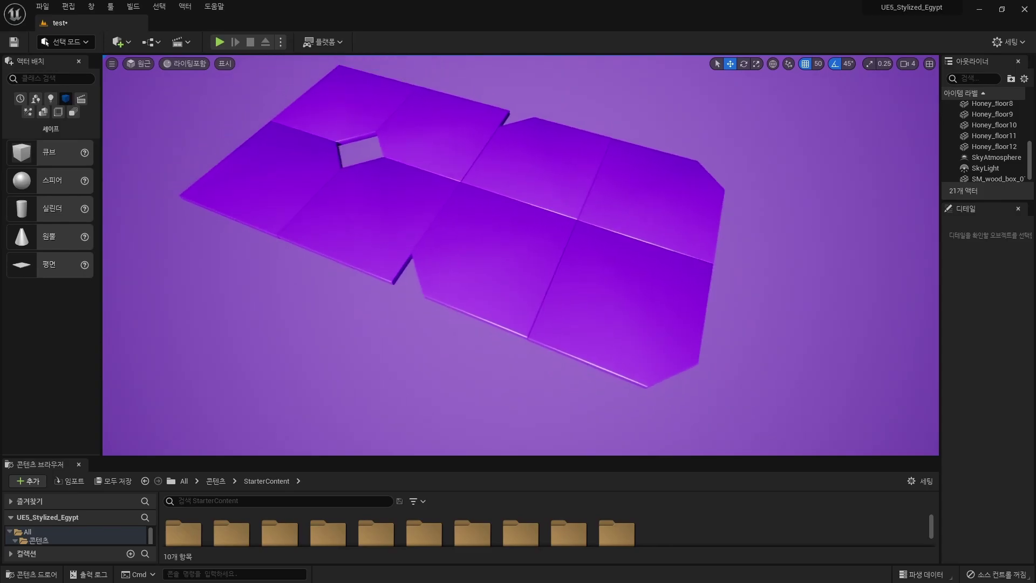
Step: Alt-drag Honey_floor8 twice to create copies Honey_floor13 and Honey_floor14
click(448, 146)
right_drag(448, 146, 259, 161)
alt+drag(259, 162, 765, 179)
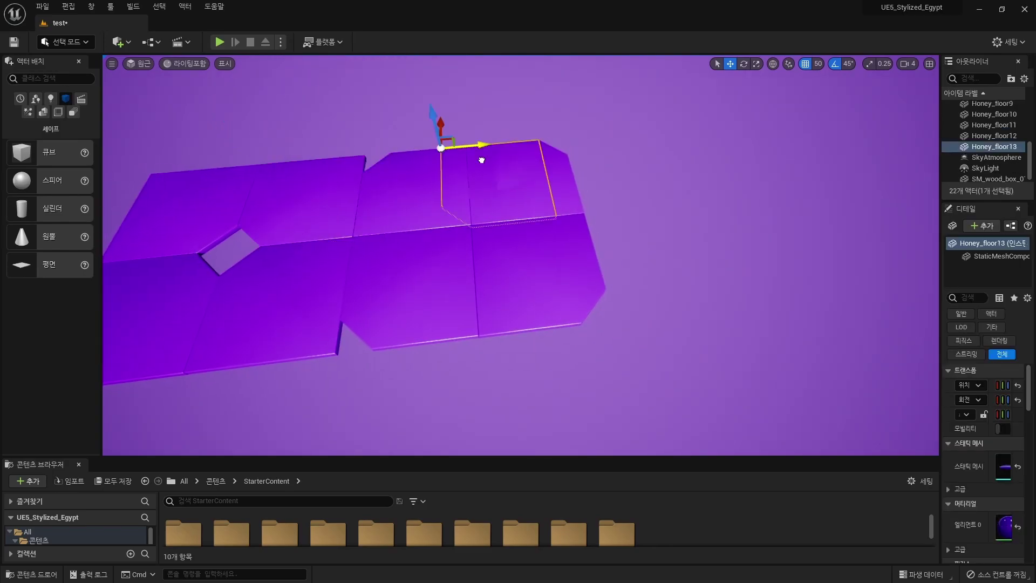
right_drag(766, 179, 485, 231)
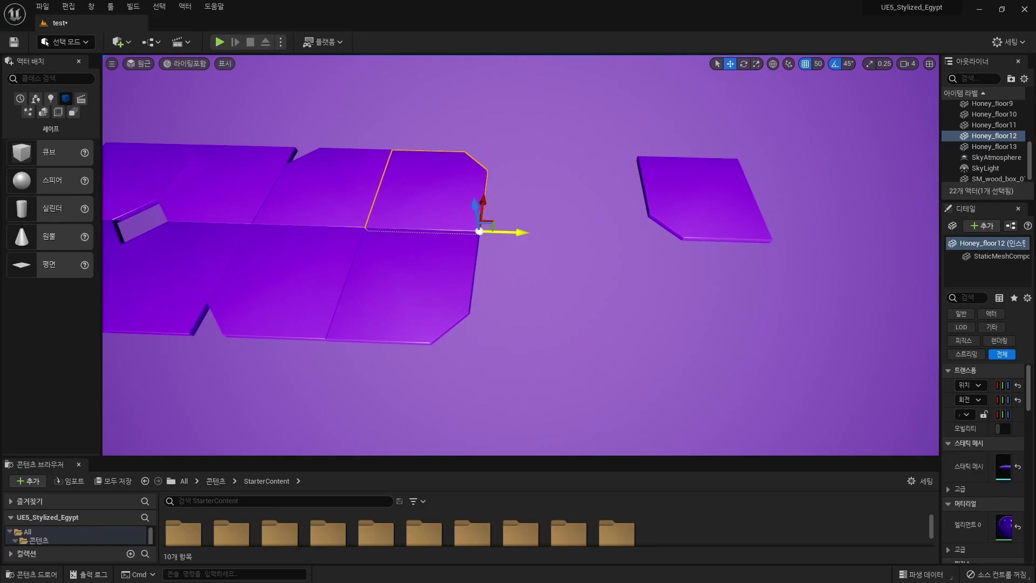
alt+drag(486, 231, 612, 234)
right_drag(611, 234, 549, 238)
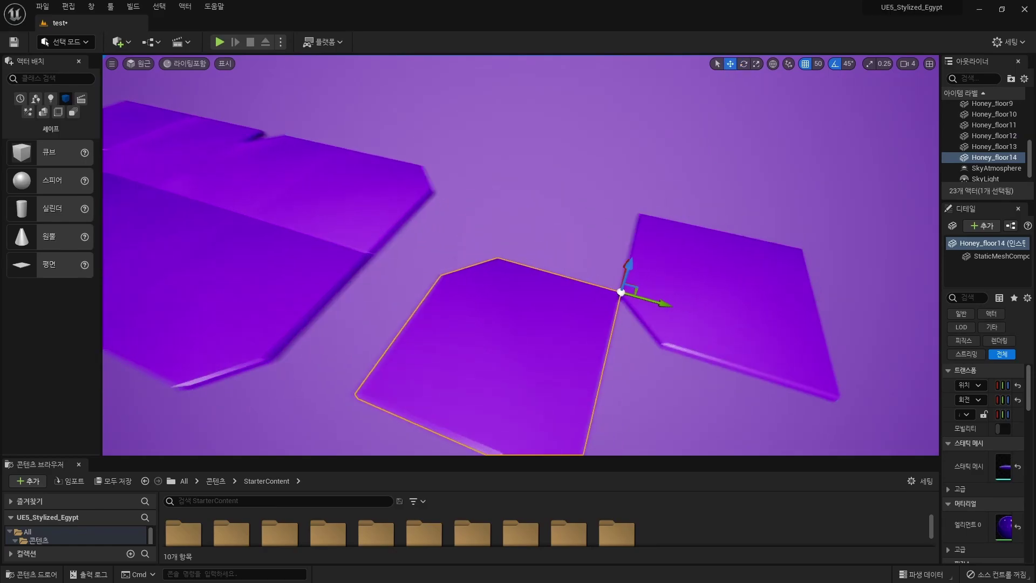
Step: Zoom in on the tile junction with Honey_floor14 selected for positioning
right_drag(549, 238, 626, 254)
key(Escape)
key(ctrl+z)
scroll(521, 255, down, 5)
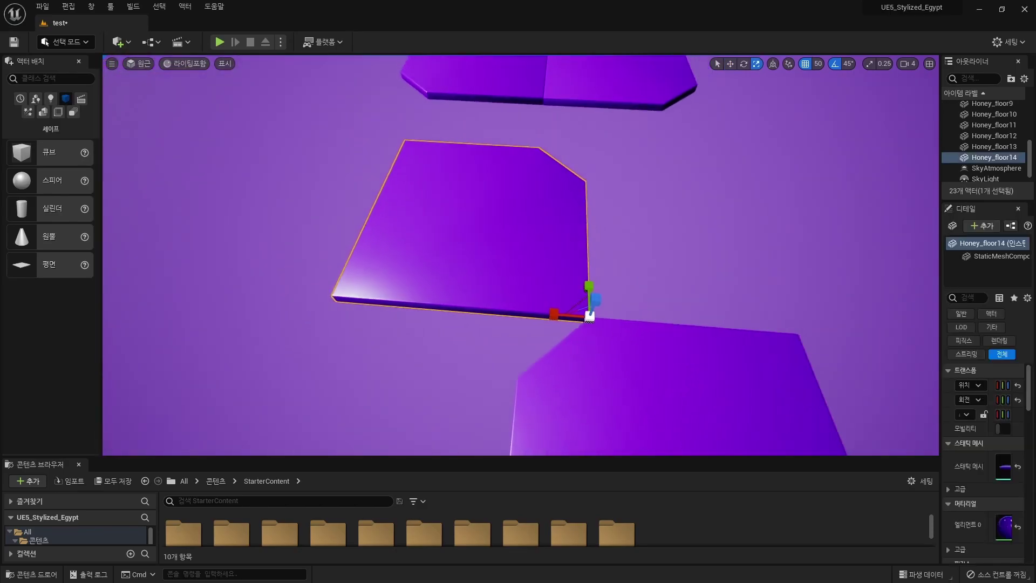
key(r)
mouse_move(588, 313)
right_down()
mouse_move(541, 285)
mouse_move(523, 179)
mouse_move(467, 268)
right_up()
key(w)
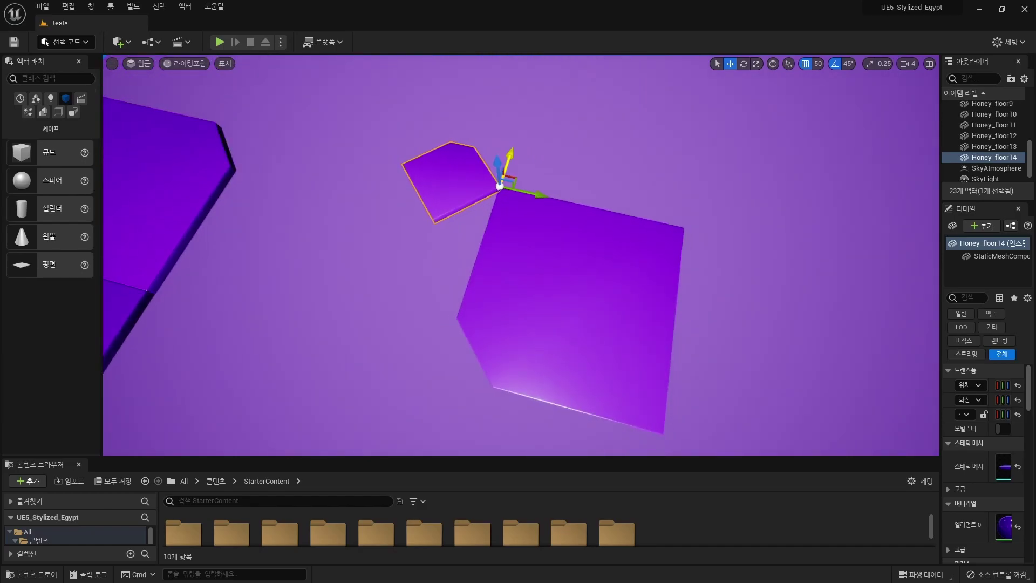
Step: Scale Honey_floor13 down with the scale tool
click(500, 185)
key(r)
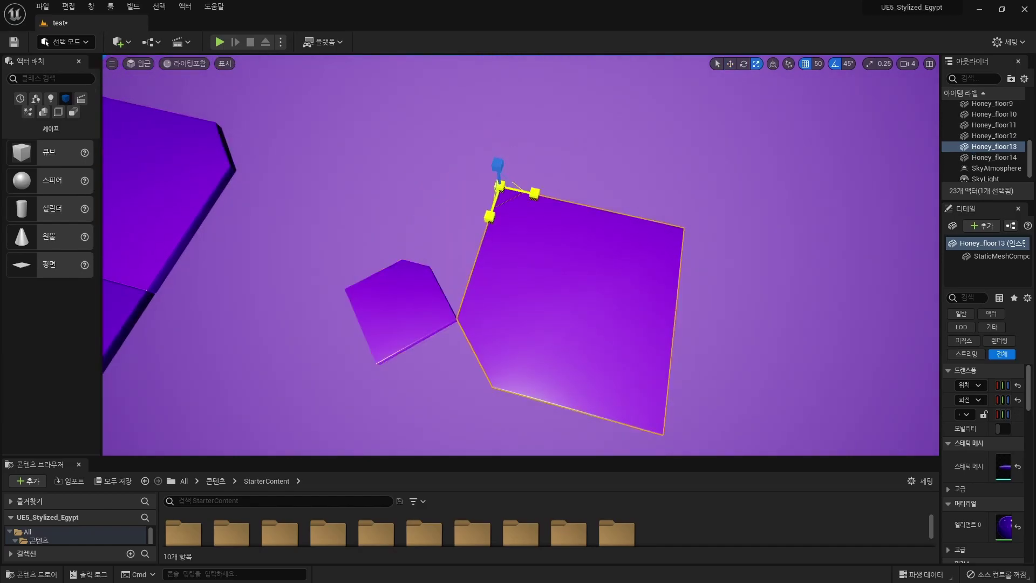
drag(500, 186, 489, 178)
Step: Inspect the Honey_floor14 corner junction up close in wireframe, then back in lit view
click(394, 308)
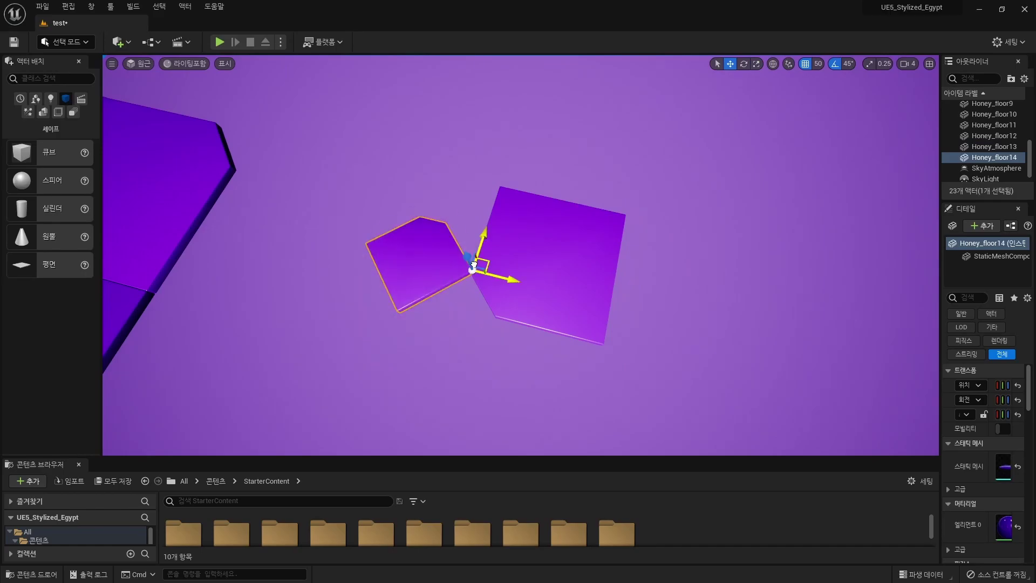
mouse_move(456, 319)
right_down()
mouse_move(539, 242)
mouse_move(521, 226)
right_up()
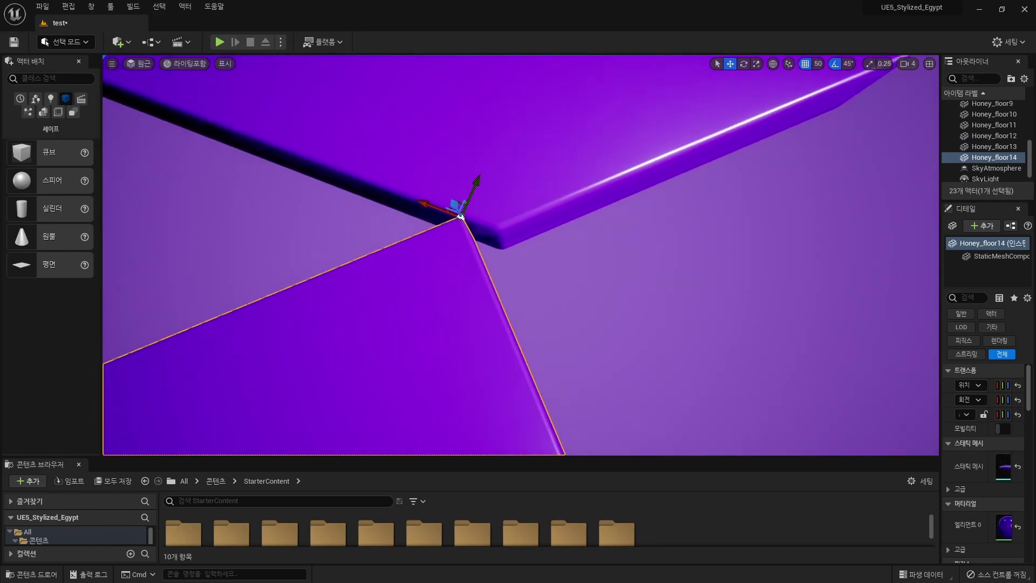
key(Escape)
click(461, 217)
click(461, 217)
mouse_move(462, 217)
right_down()
mouse_move(572, 273)
mouse_move(556, 243)
mouse_move(513, 258)
right_up()
key(alt+2)
click(518, 245)
key(alt+4)
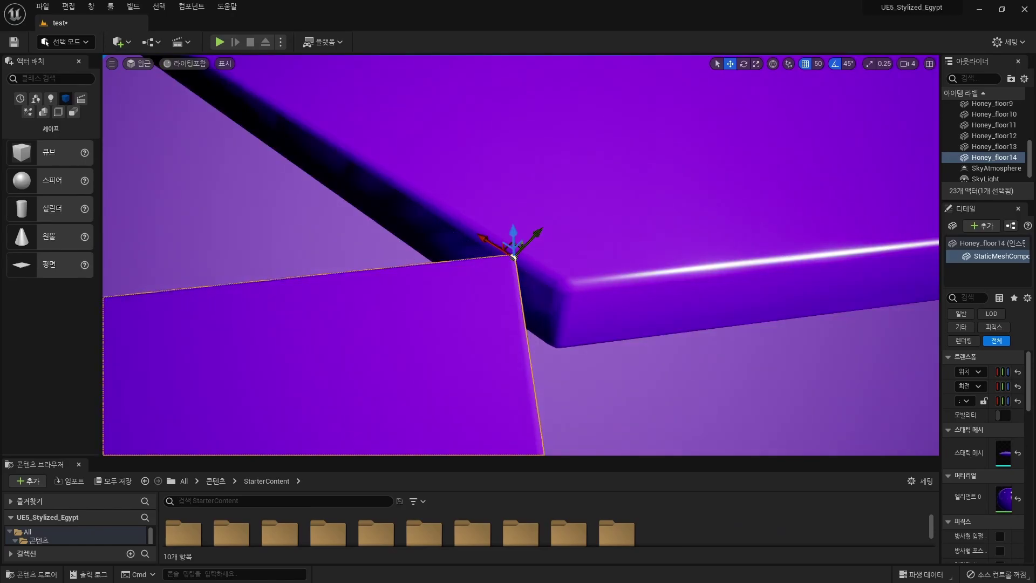
Step: Nudge Honey_floor14 in wireframe so its corner sits flush with the adjoining slabs
click(908, 63)
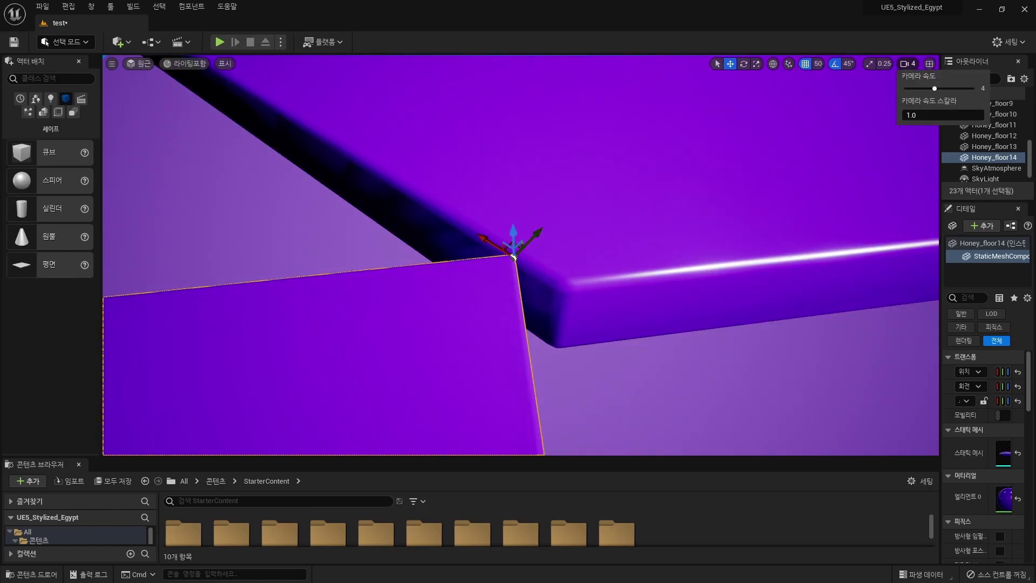
right_drag(513, 257, 566, 236)
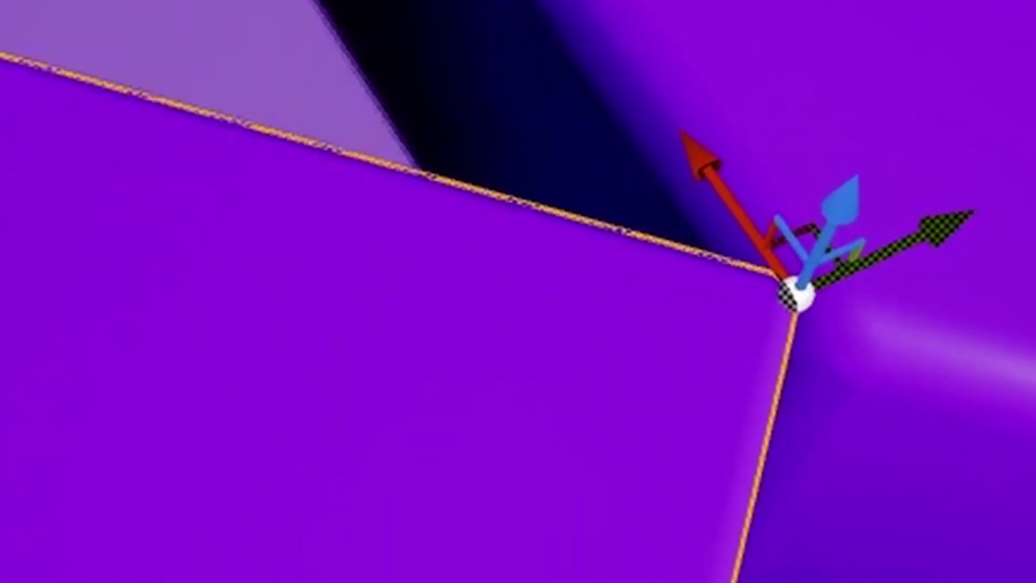
right_drag(591, 218, 527, 330)
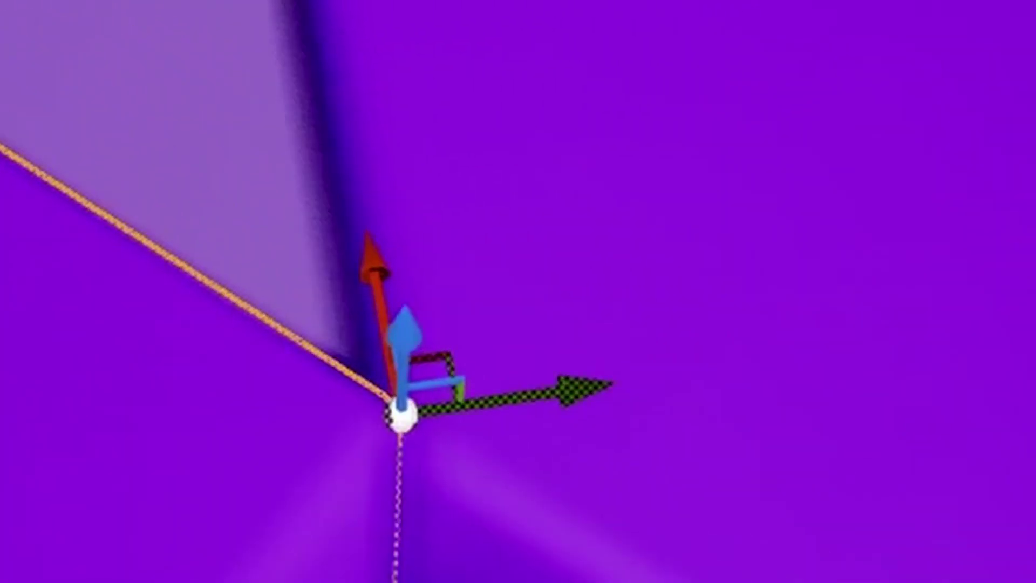
key(alt+2)
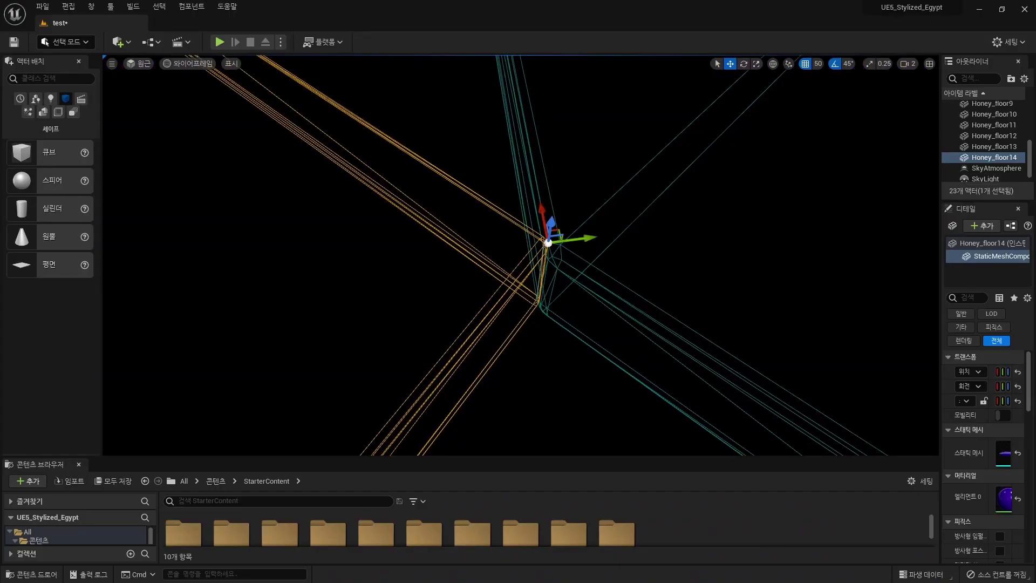
mouse_move(555, 245)
mouse_down()
mouse_move(551, 286)
mouse_move(559, 244)
mouse_up()
key(alt+4)
key(Escape)
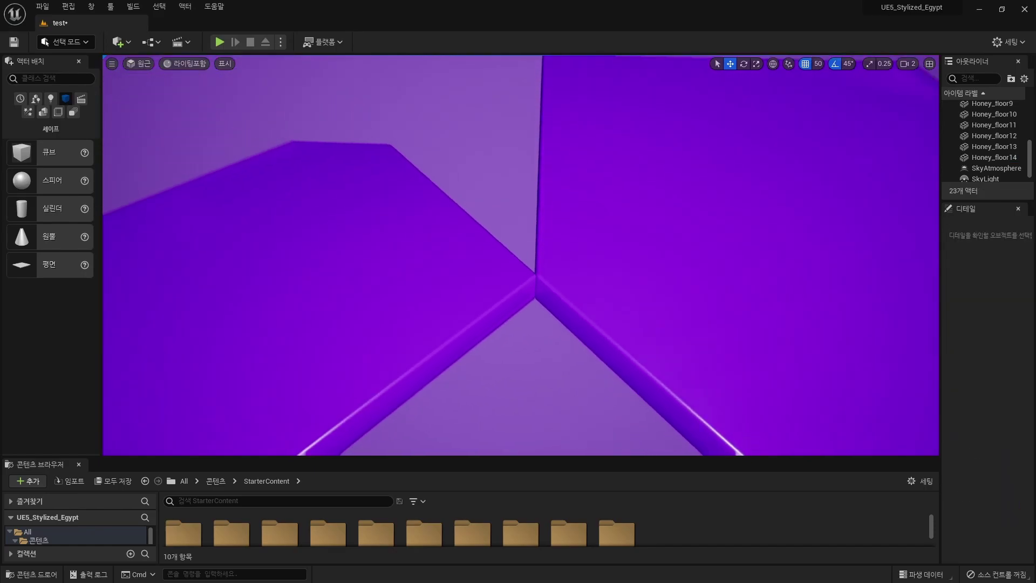
Step: Snap Honey_floor14 back onto the other slab's left corner
scroll(521, 255, down, 5)
key(ctrl+z)
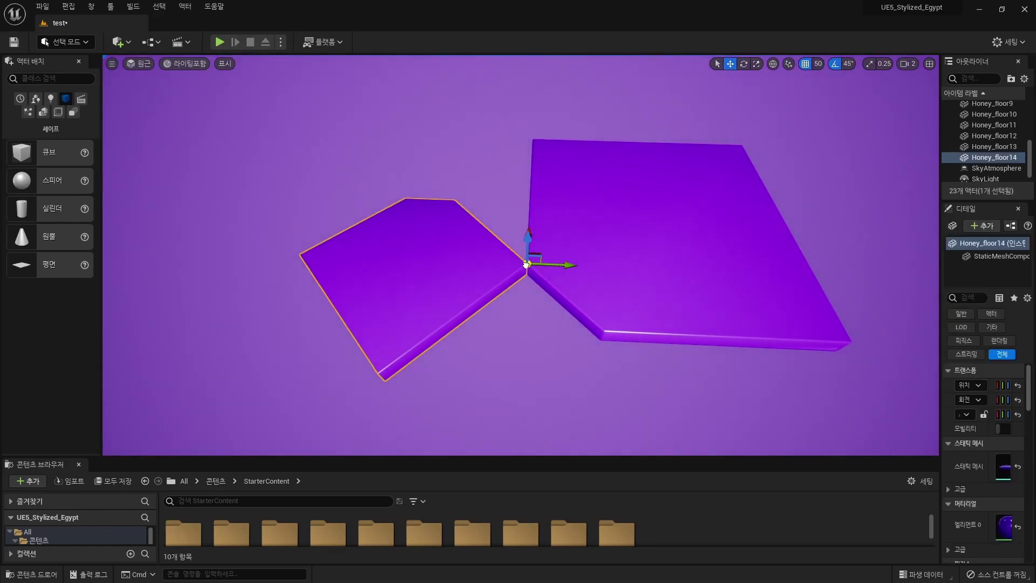
drag(526, 264, 796, 208)
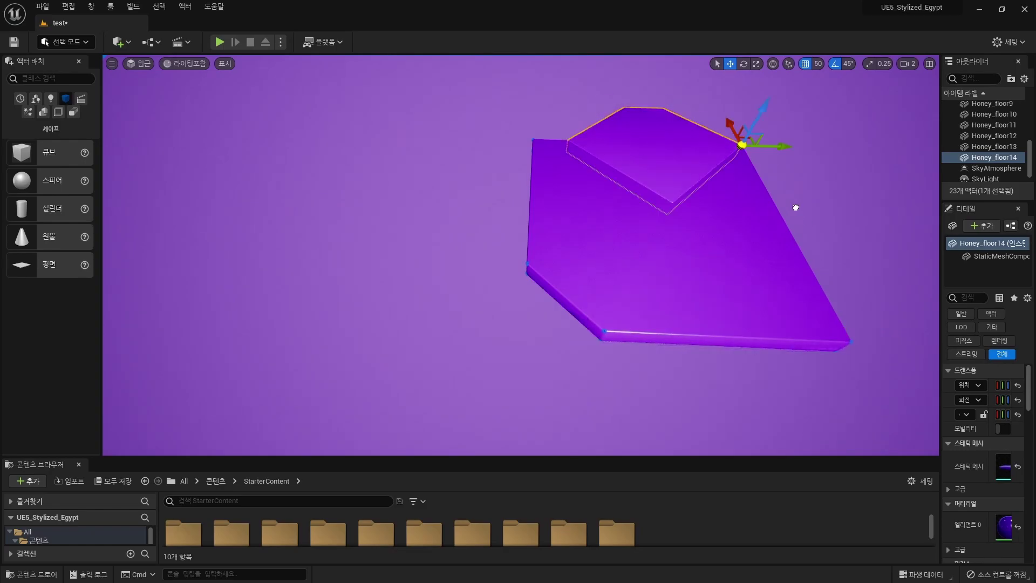
mouse_move(701, 140)
mouse_down()
mouse_move(535, 216)
mouse_move(530, 266)
mouse_up()
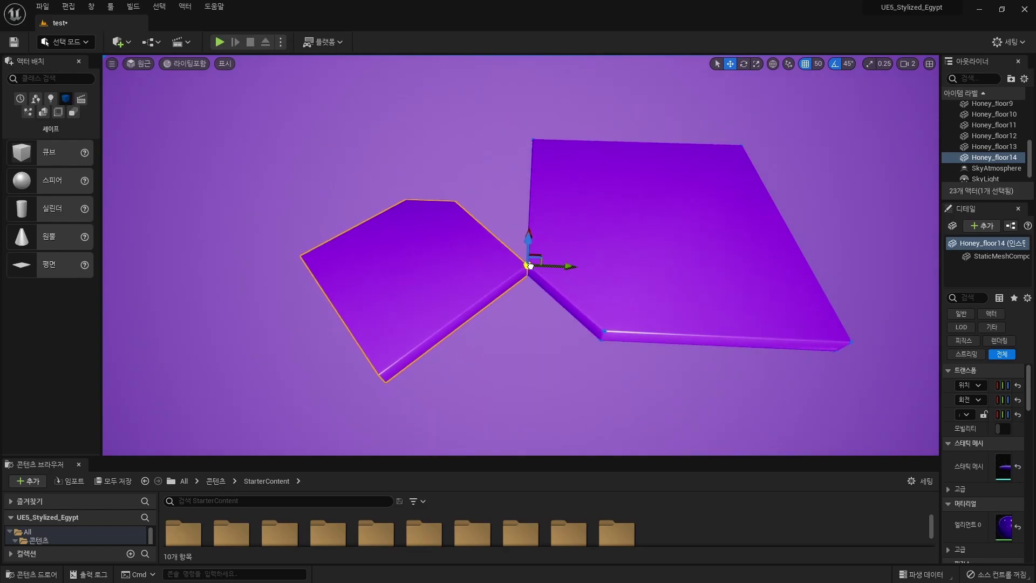
mouse_move(529, 264)
right_down()
mouse_move(620, 243)
mouse_move(593, 248)
right_up()
Step: Slide Honey_floor15 left so it sits level beside the neighbouring slab
click(378, 270)
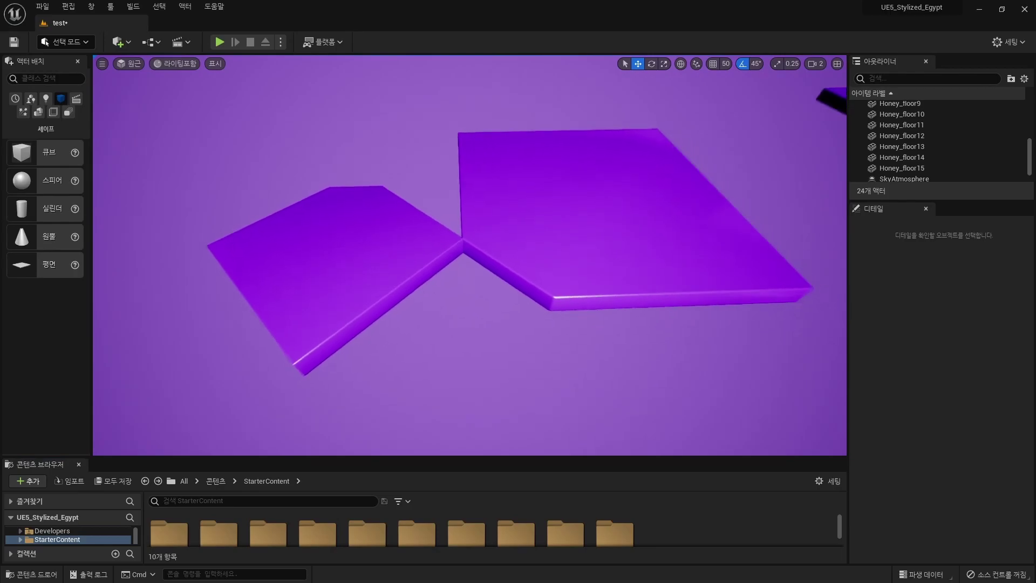
mouse_move(470, 253)
right_down()
mouse_move(442, 242)
mouse_move(448, 257)
right_up()
click(777, 161)
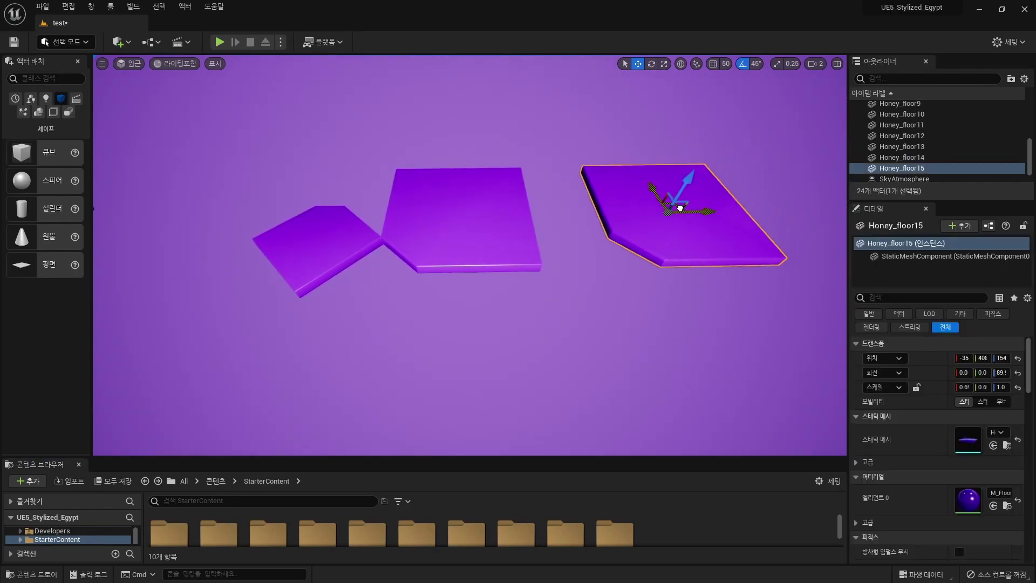
mouse_move(745, 169)
mouse_down()
mouse_move(620, 213)
mouse_move(528, 280)
mouse_move(491, 187)
mouse_up()
scroll(615, 210, up, 3)
scroll(469, 254, up, 2)
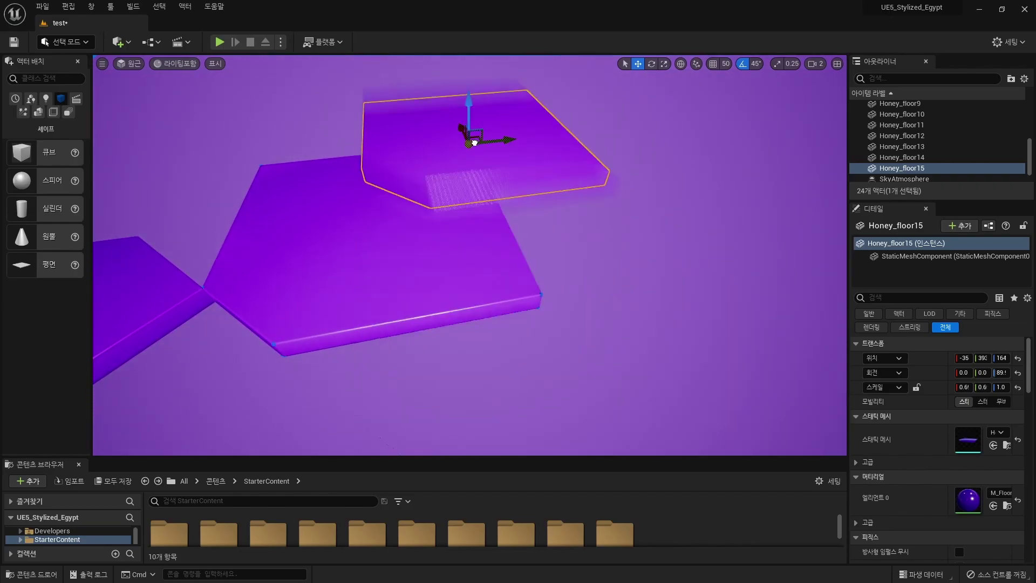
key(ctrl+z)
mouse_move(541, 292)
mouse_down()
mouse_move(269, 345)
mouse_move(532, 303)
mouse_up()
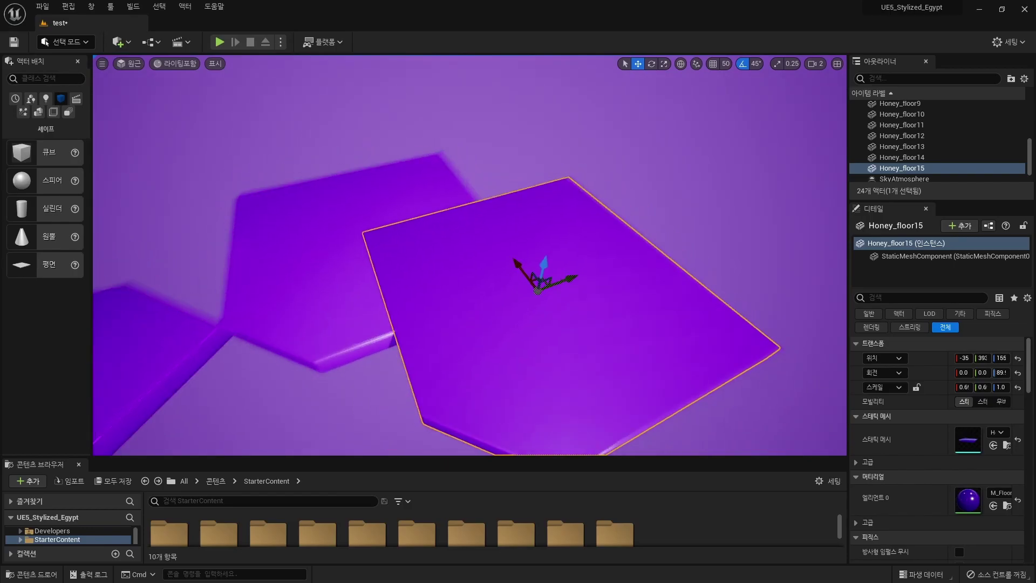
scroll(532, 303, down, 6)
scroll(470, 254, up, 1)
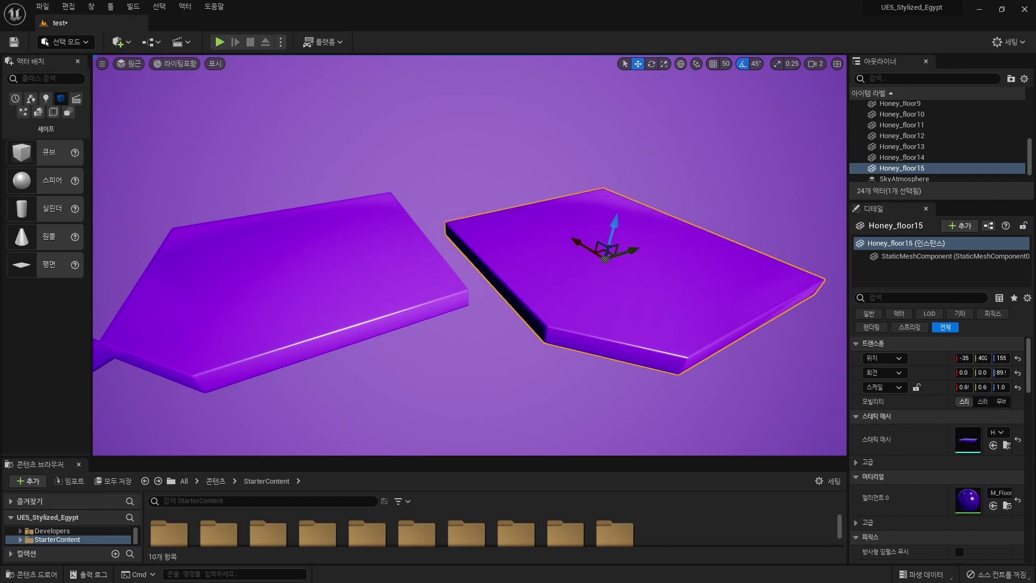
drag(92, 254, 182, 253)
Step: Switch to Modeling Mode and start the Transform Pivot tool on Honey_floor15
click(65, 41)
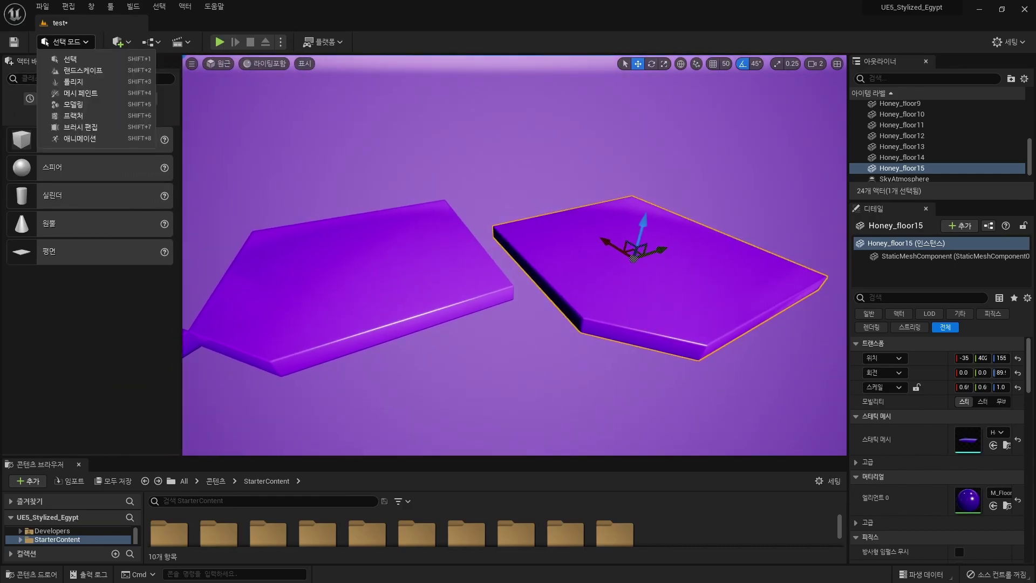
click(73, 104)
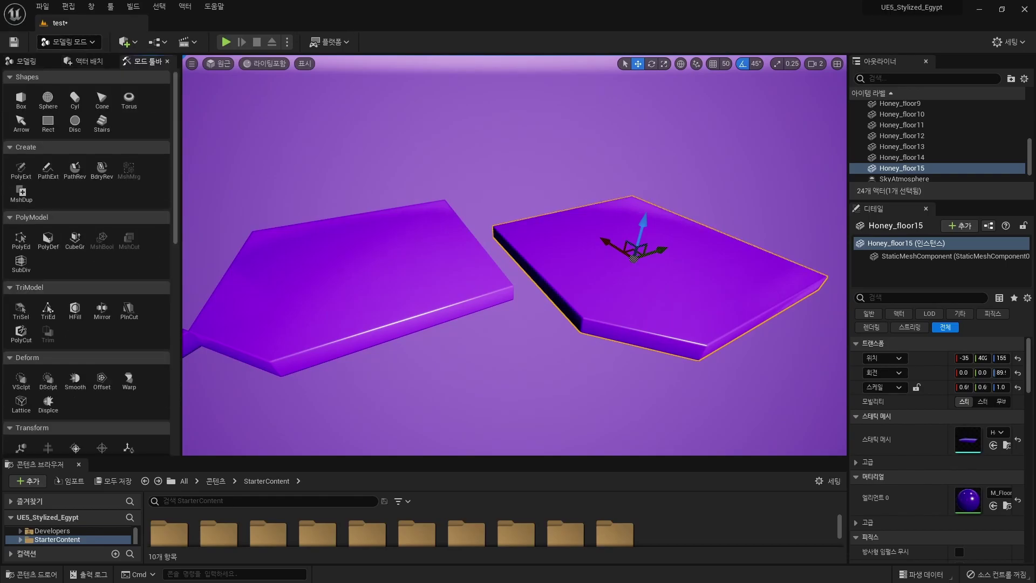
scroll(86, 259, down, 5)
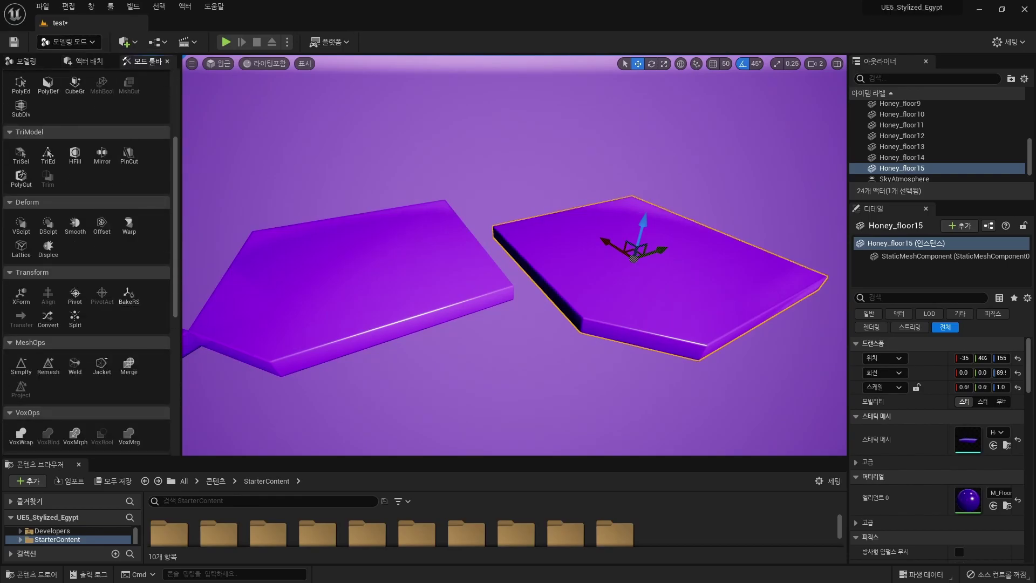
click(75, 294)
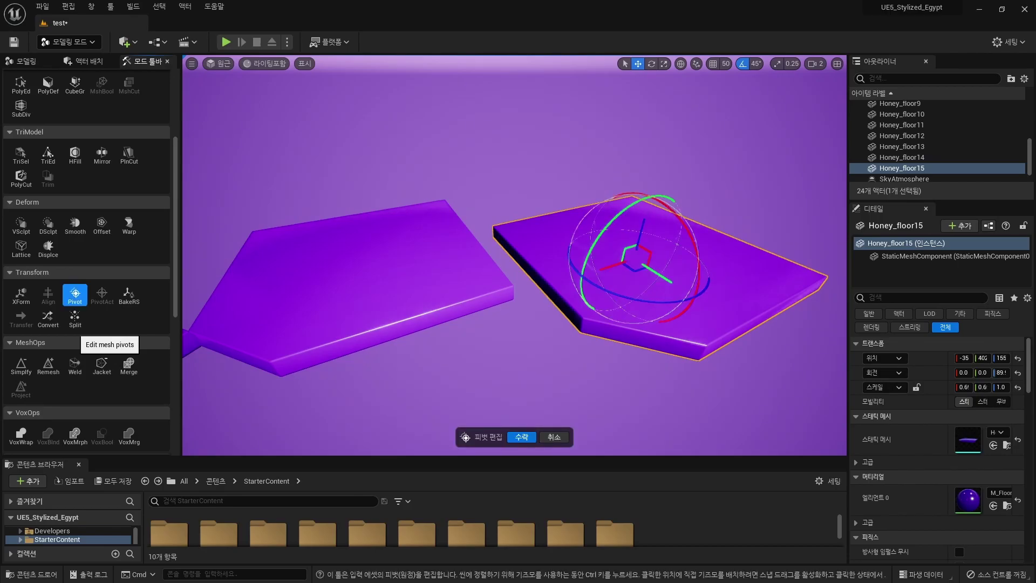
drag(143, 61, 345, 253)
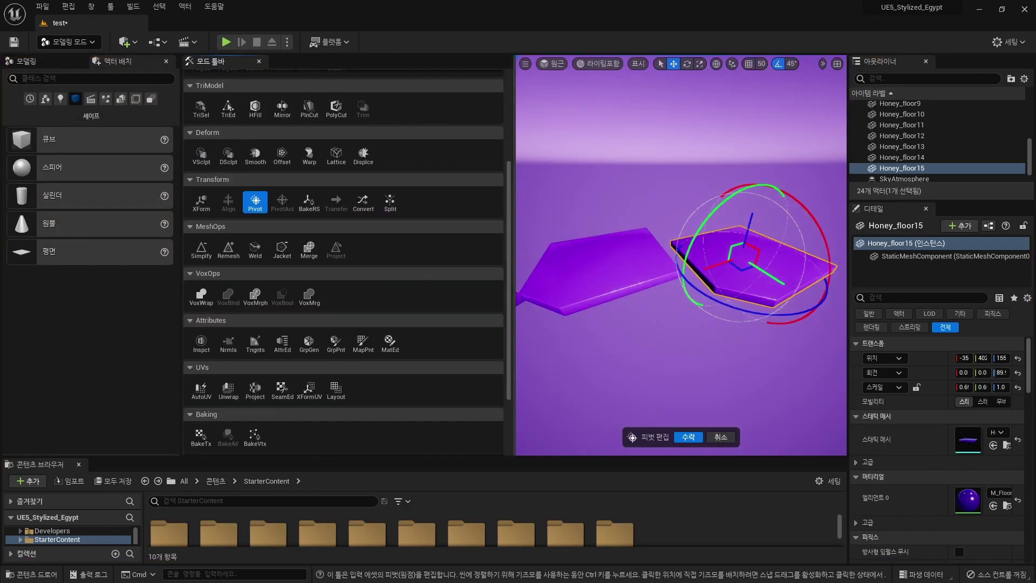
drag(510, 253, 326, 254)
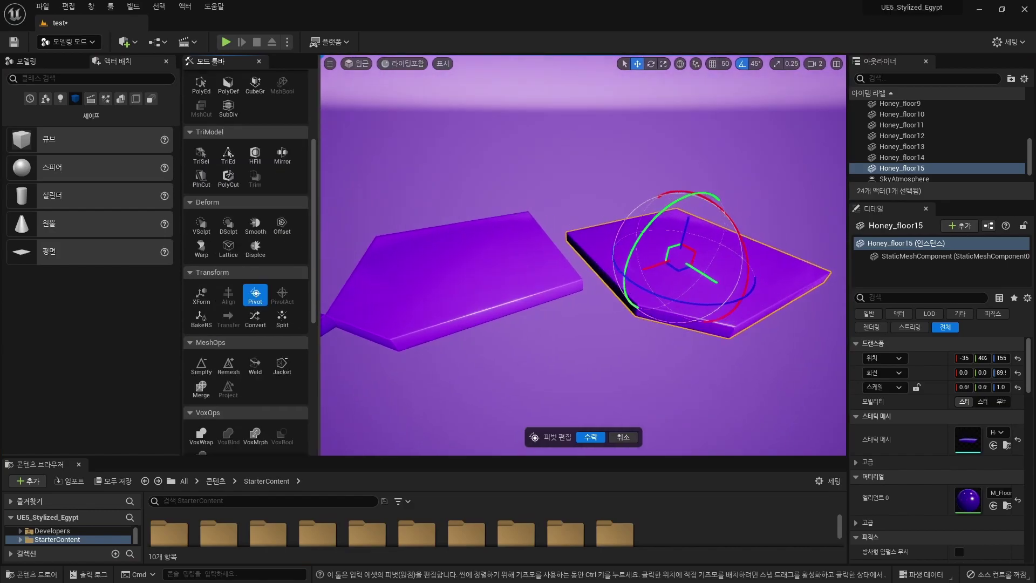
click(27, 61)
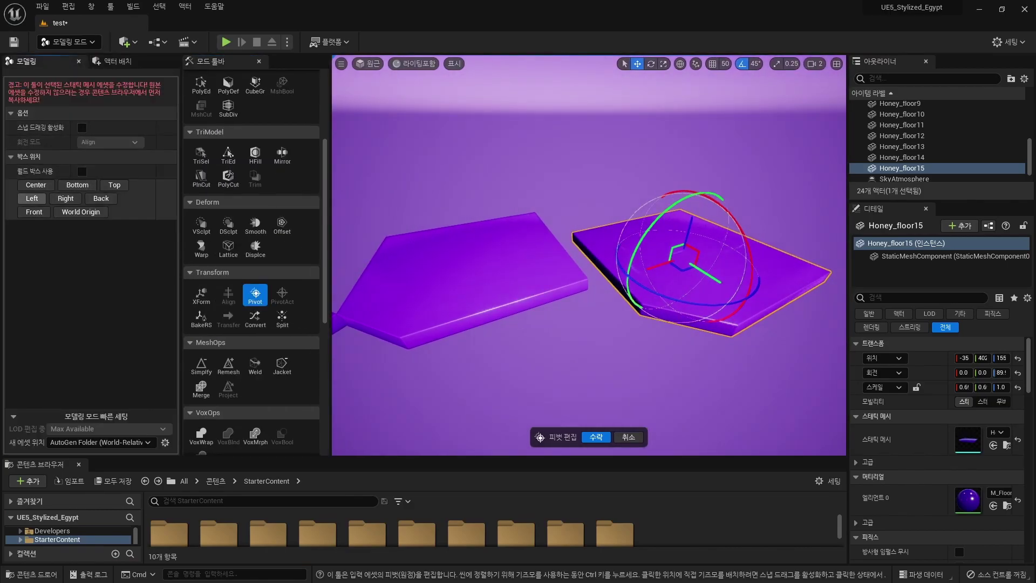
Step: Try Left, Back, Bottom, World Origin and Right pivot box positions, settling on Back
click(32, 198)
mouse_move(588, 254)
right_down()
mouse_move(621, 232)
mouse_move(594, 243)
mouse_move(621, 254)
mouse_move(593, 232)
mouse_move(610, 237)
right_up()
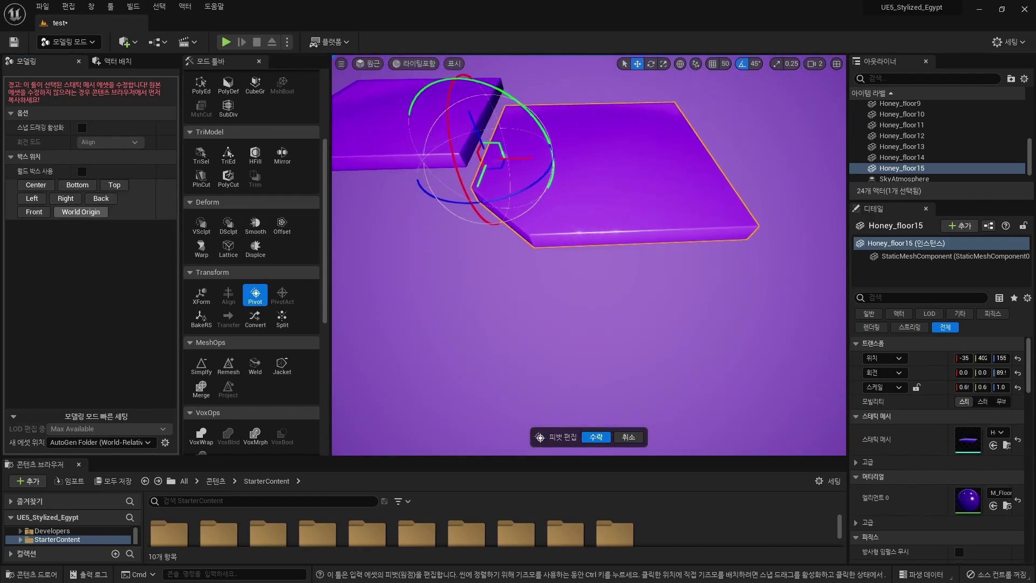
click(101, 198)
click(66, 198)
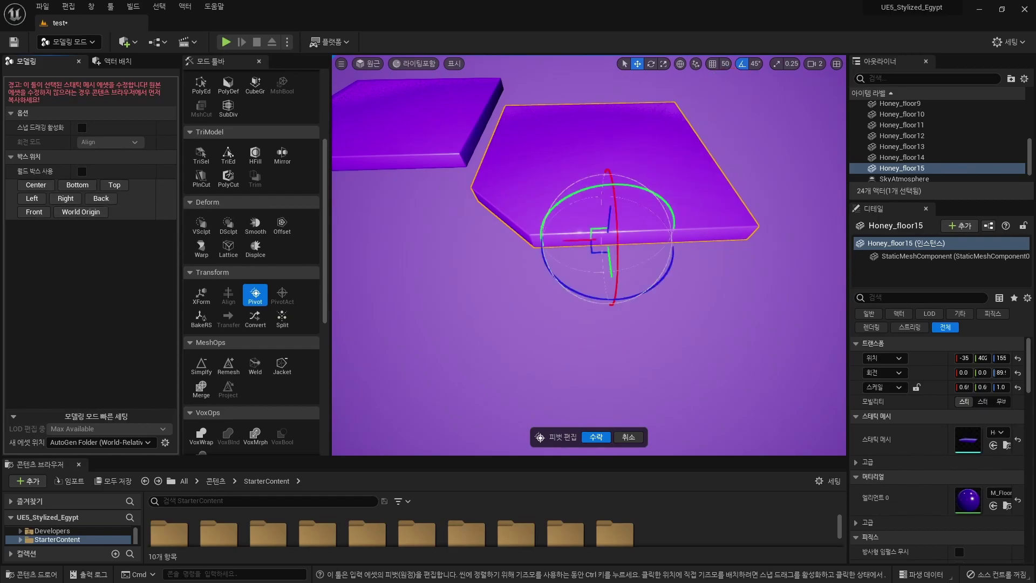
click(34, 211)
click(77, 185)
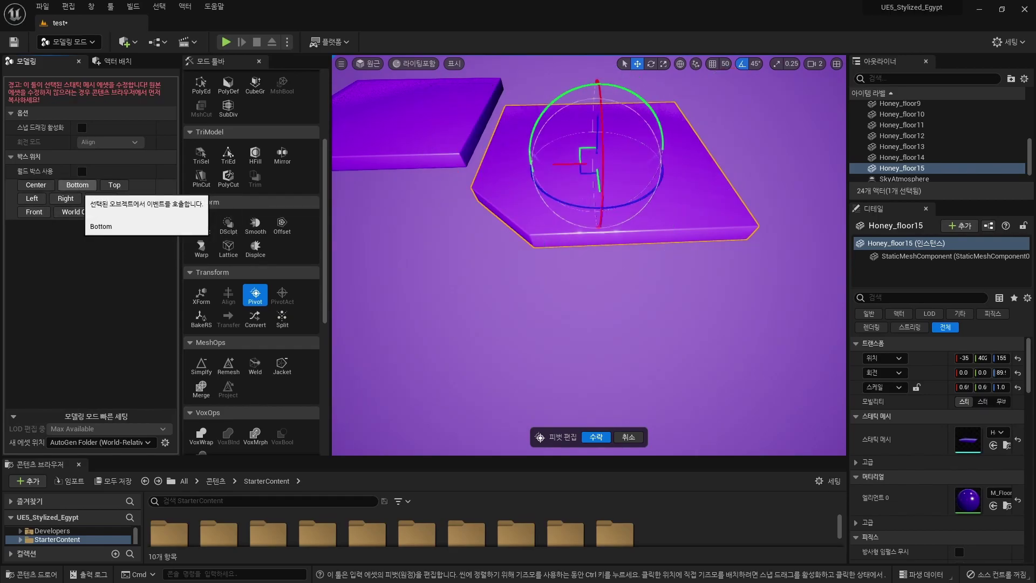
click(36, 184)
click(80, 211)
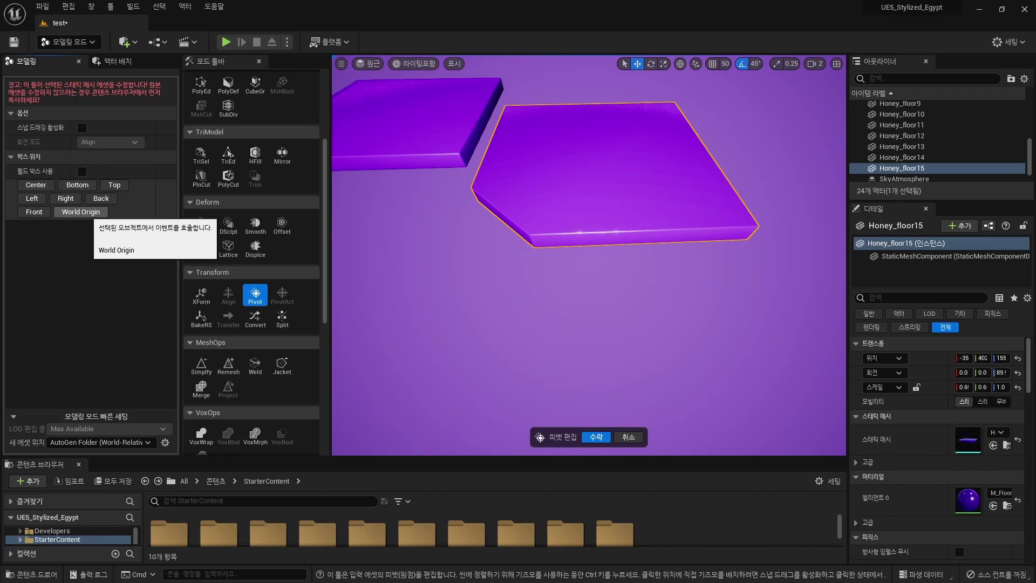
click(101, 198)
click(77, 184)
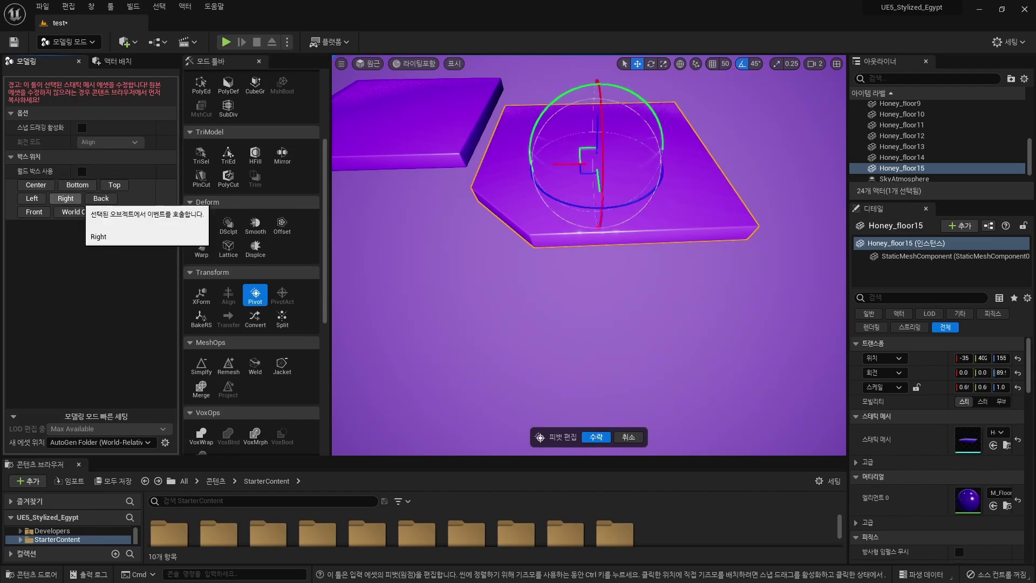
click(101, 198)
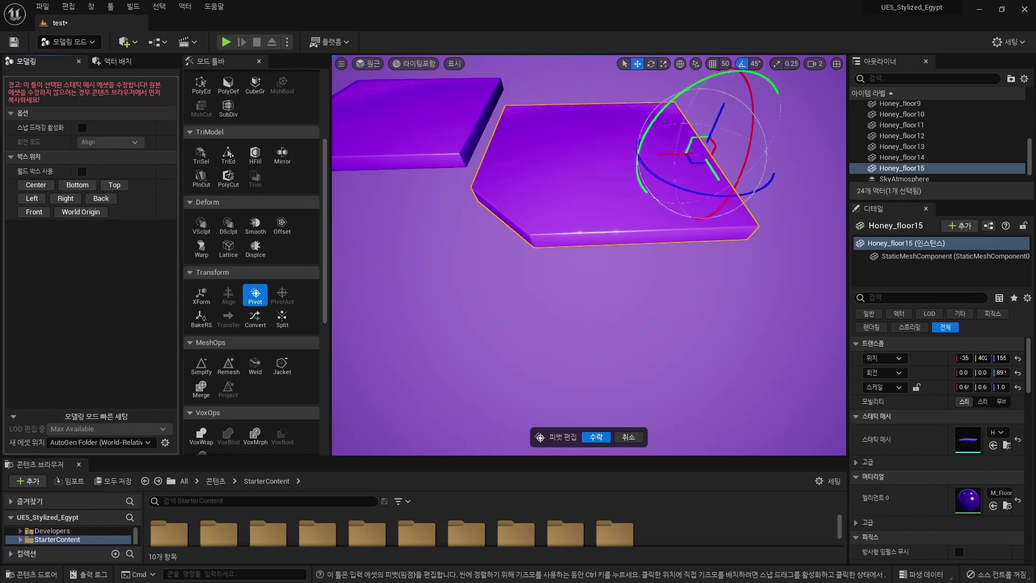
right_drag(588, 254, 547, 243)
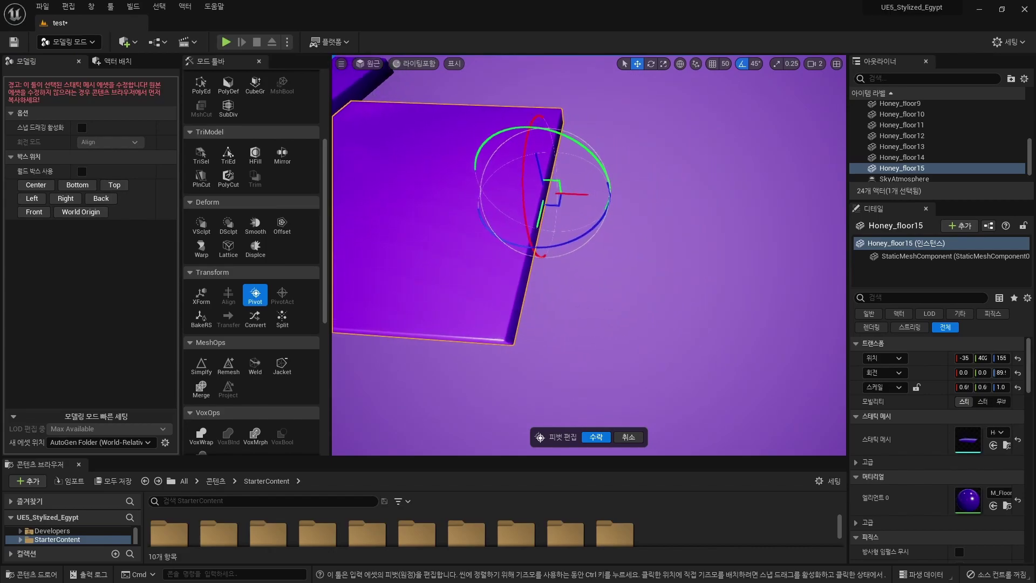
click(369, 64)
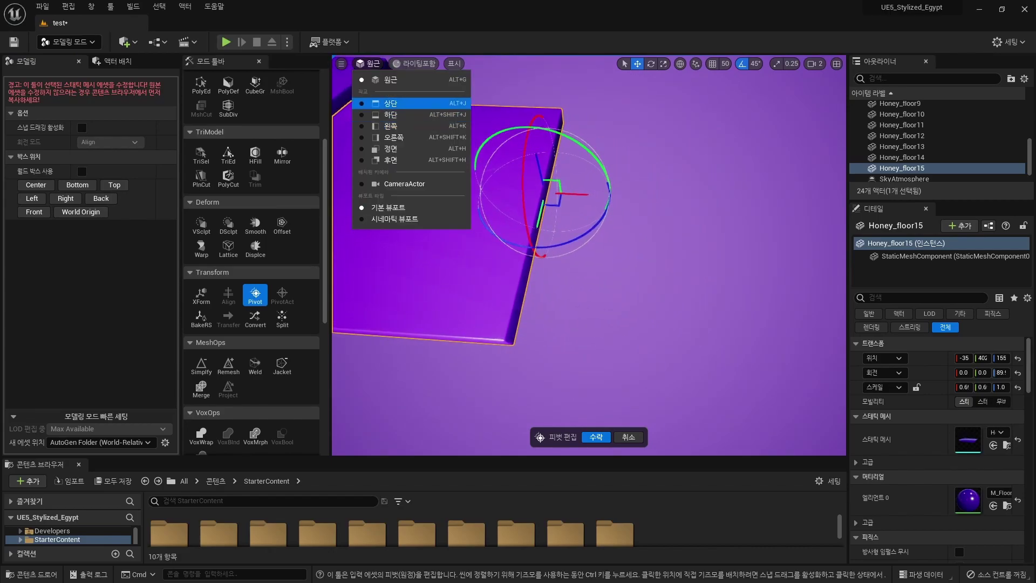
Step: In Top wireframe view, place the pivot on the tile's corner and Accept it
click(391, 103)
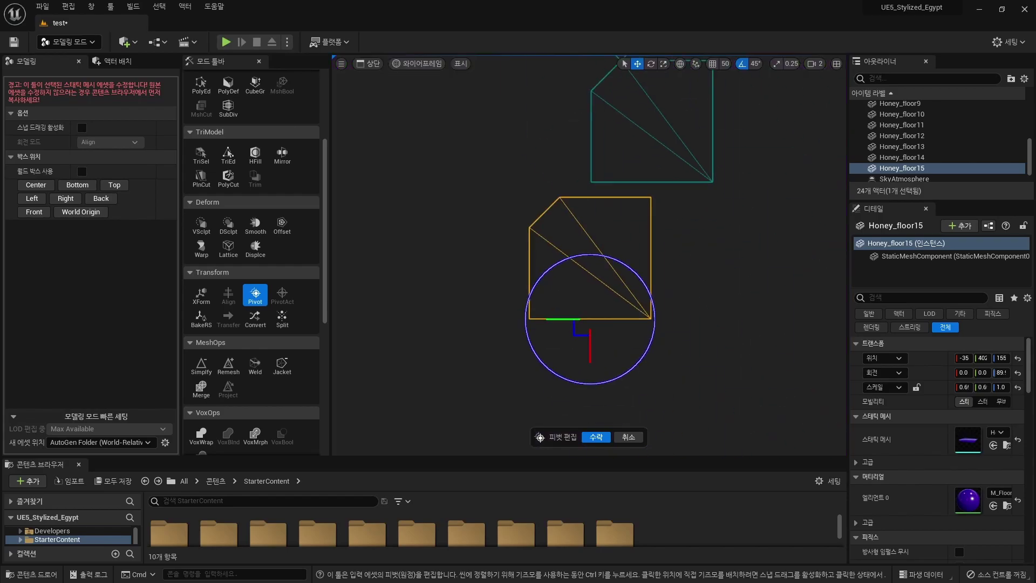
scroll(568, 317, up, 3)
scroll(568, 316, up, 3)
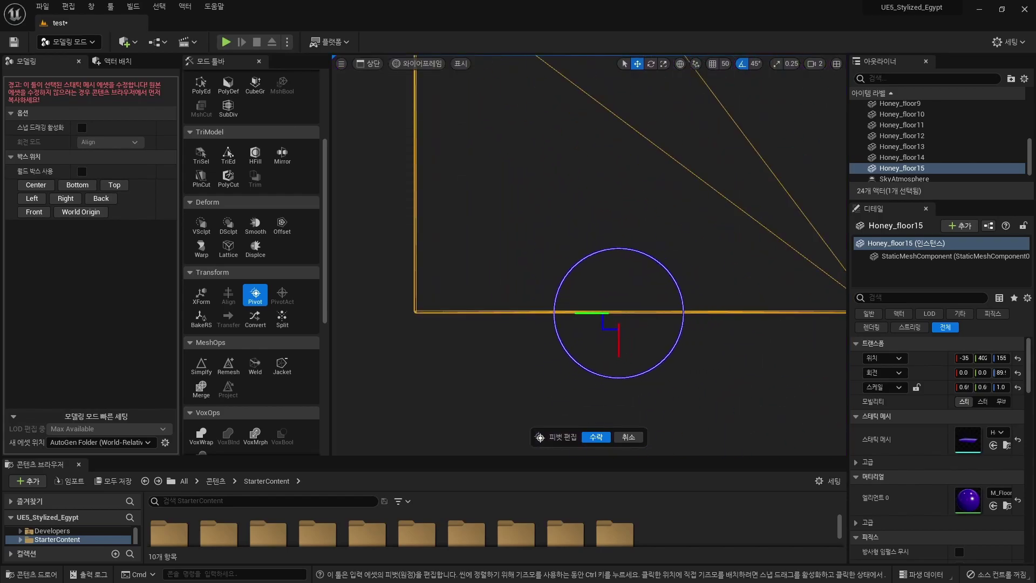
scroll(594, 313, down, 5)
scroll(593, 313, up, 4)
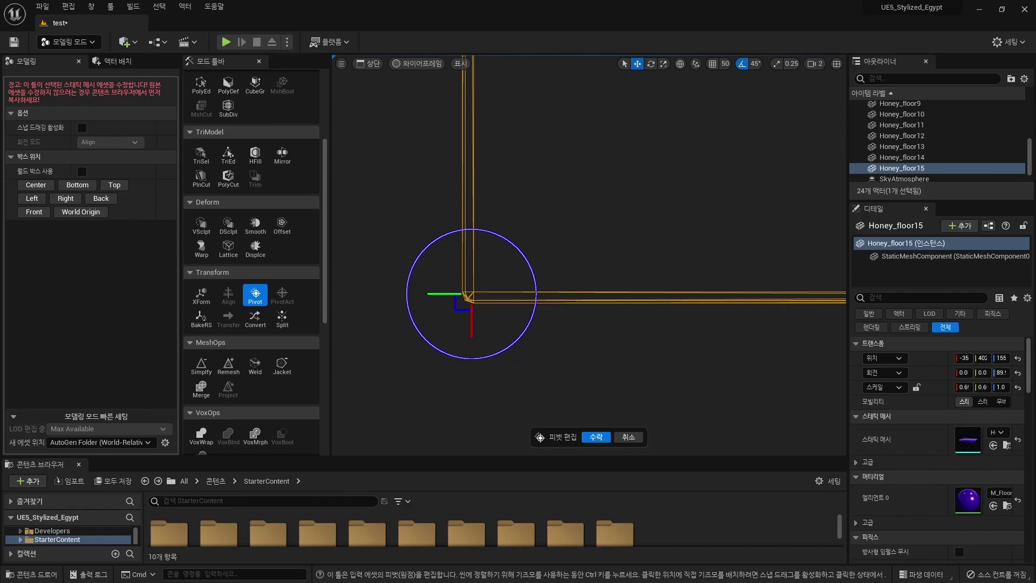
click(596, 437)
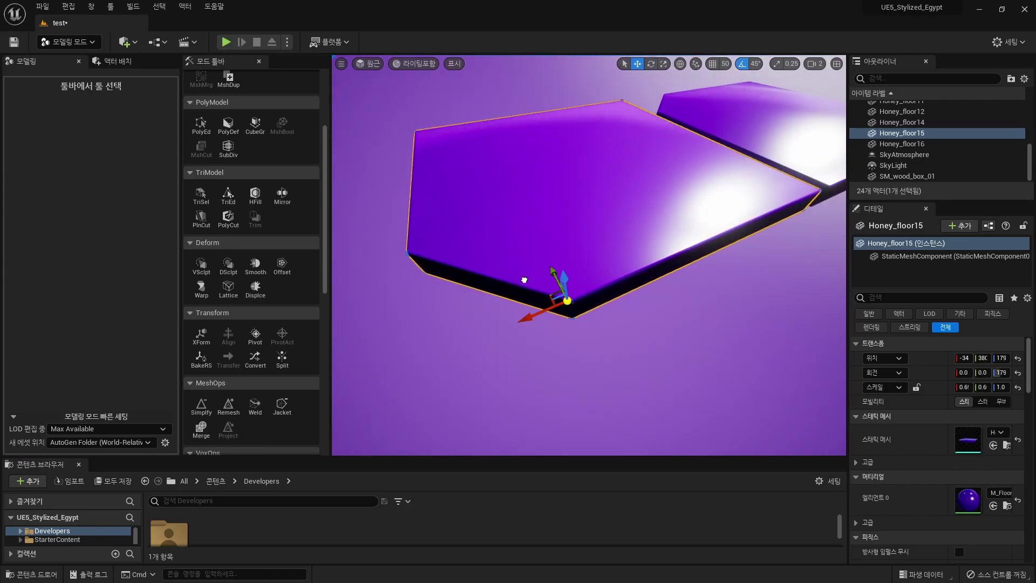
Step: Return to Select mode and store the corner pivot via Pivot > Set as Pivot Offset
key(shift+1)
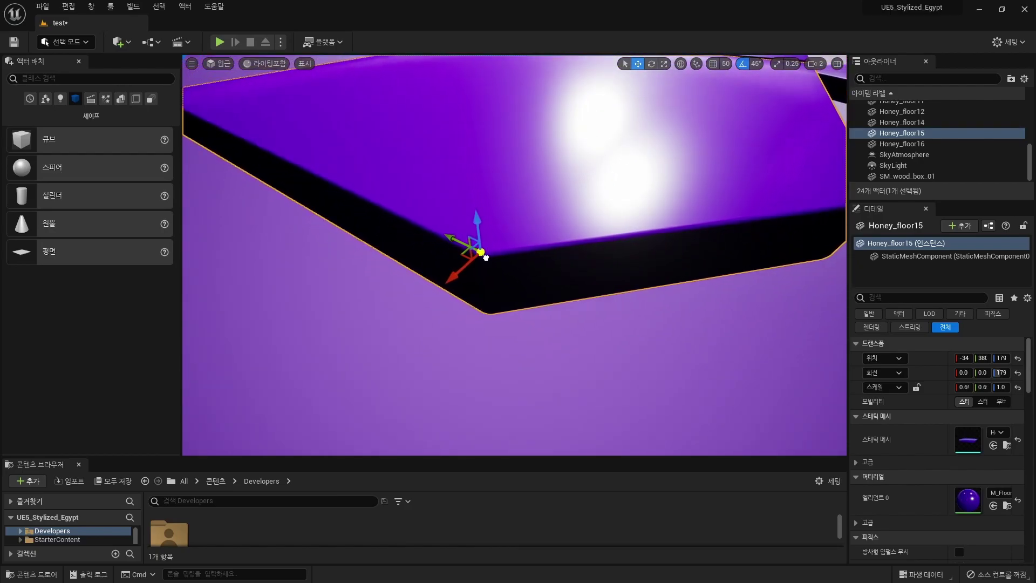
right_click(485, 259)
mouse_move(593, 456)
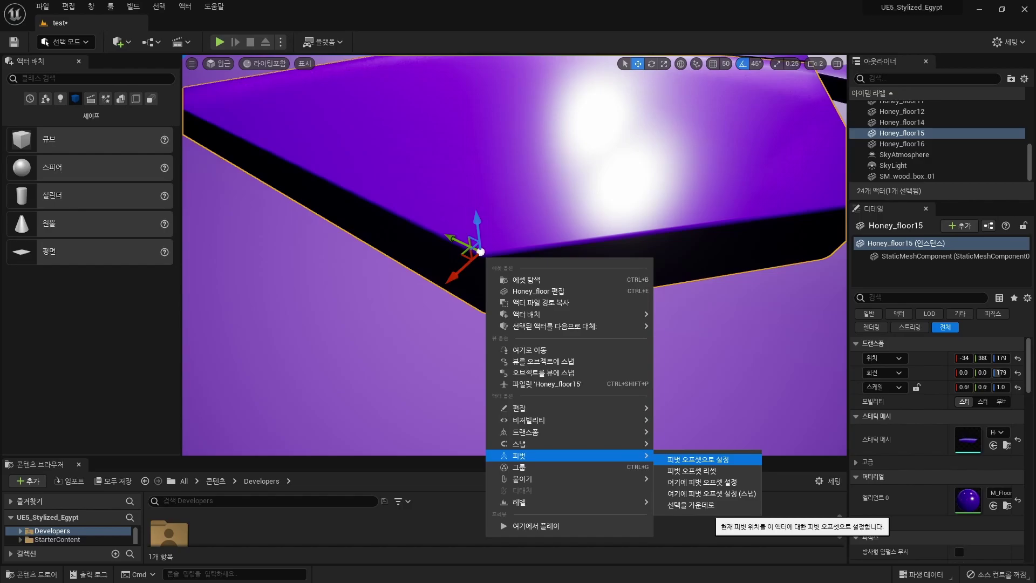
scroll(514, 254, down, 5)
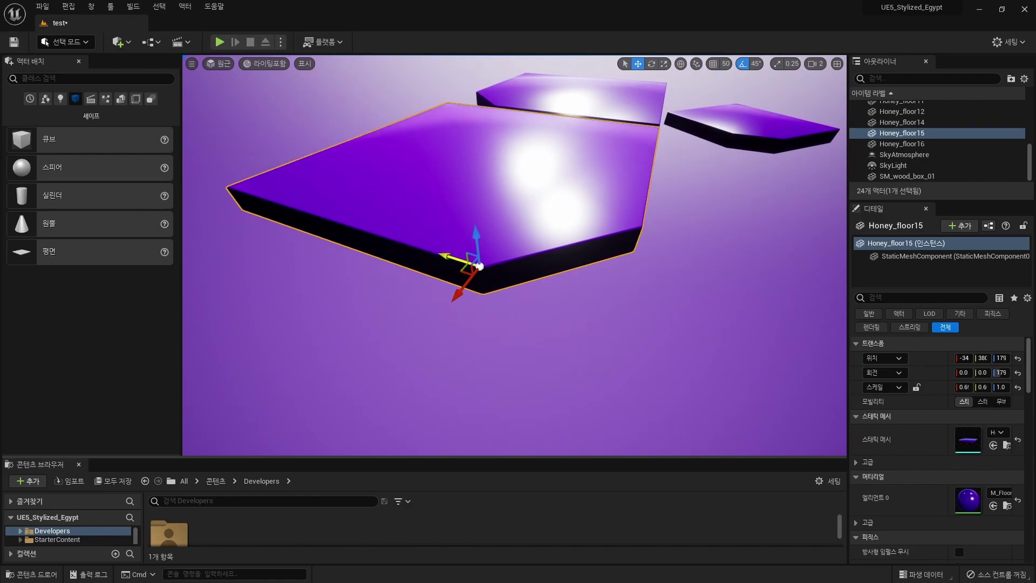
Step: Create Honey_floor17 rotated 90° in Z and snapped to its neighbour, then Alt-drag Honey_floor18
alt+drag(480, 266, 475, 270)
scroll(514, 255, up, 5)
key(e)
drag(564, 284, 532, 244)
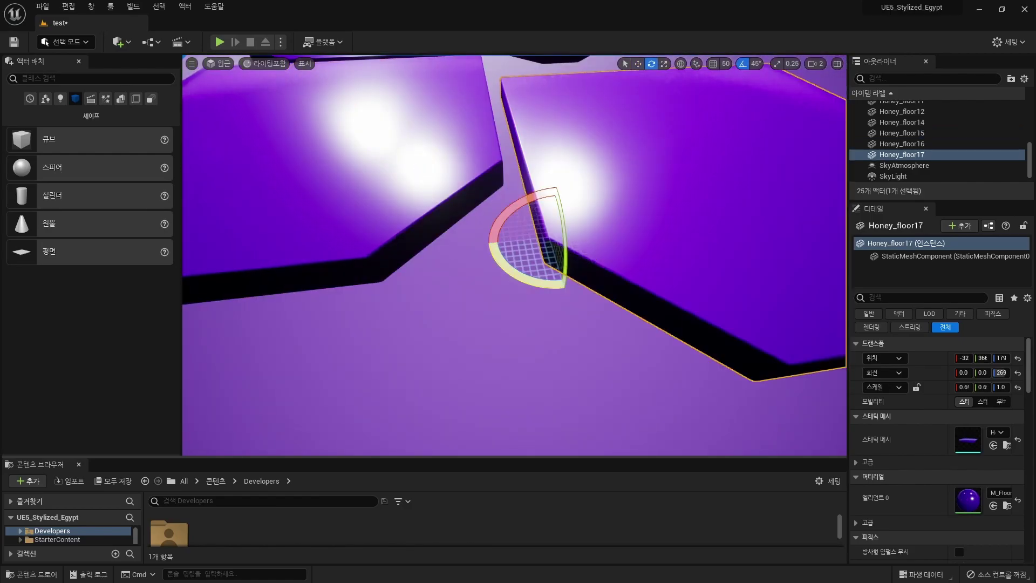
key(w)
right_drag(550, 267, 544, 263)
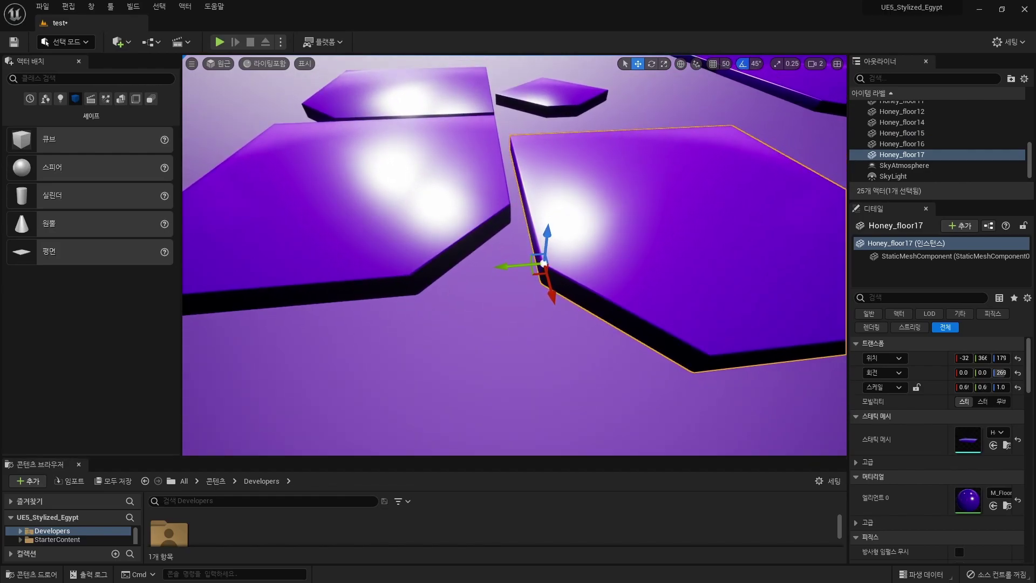
right_drag(544, 263, 545, 260)
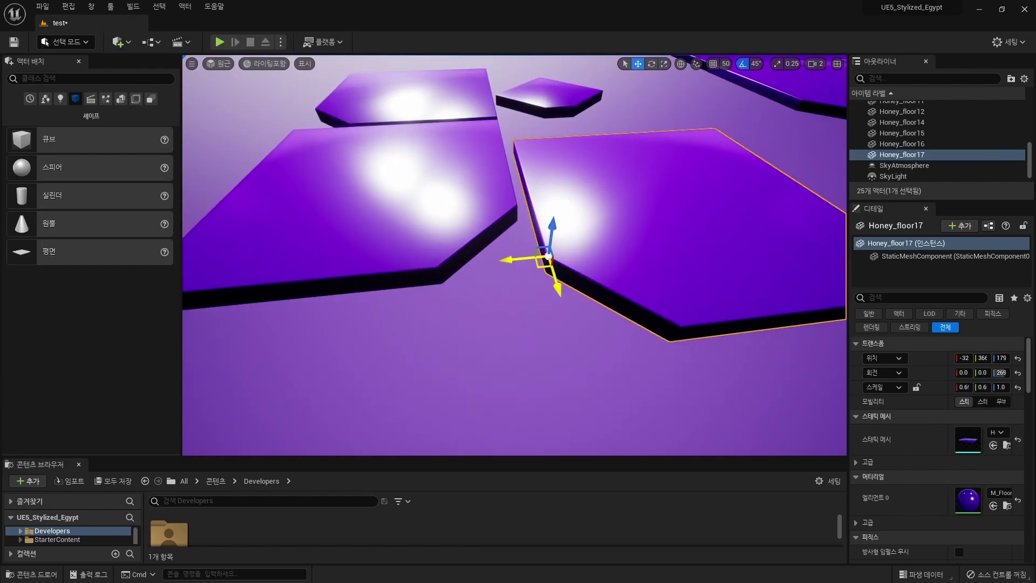
alt+drag(545, 260, 521, 324)
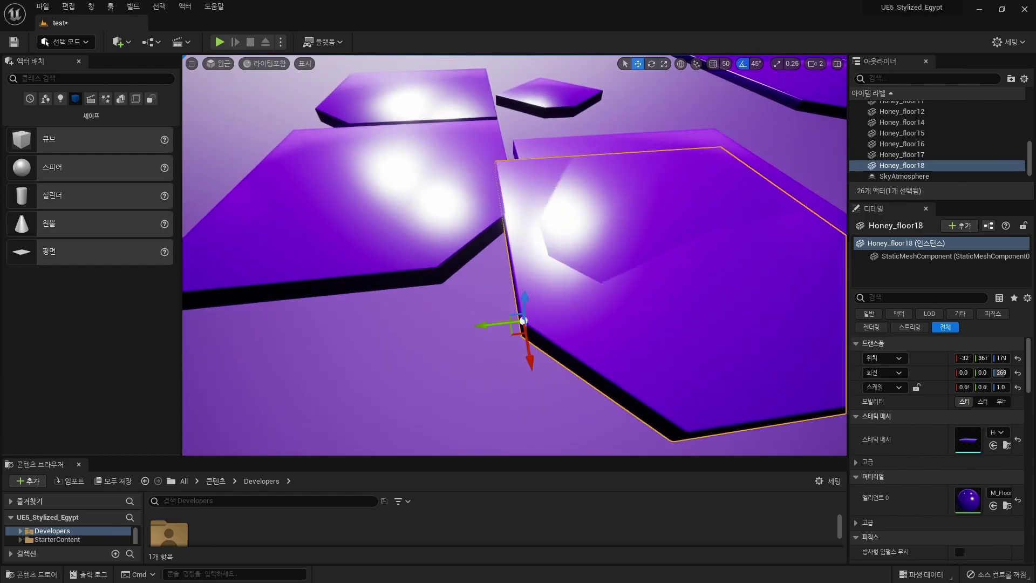